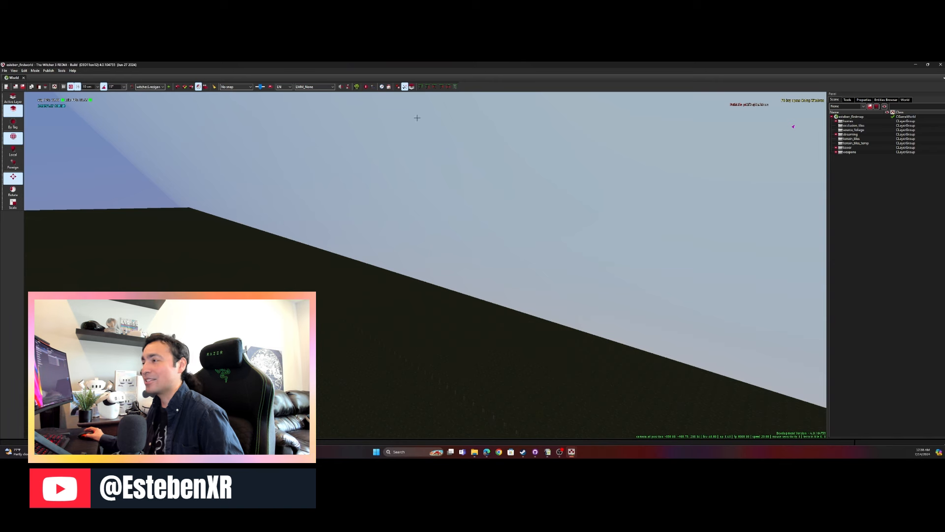
Step: Force the environment preset to full_color in the Environment Editor and close the editor
left_click(373, 87)
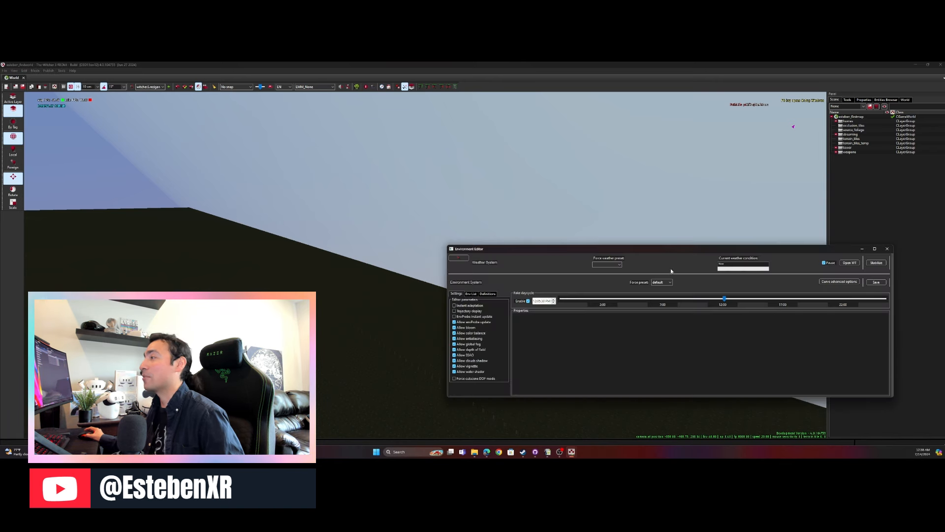
left_click(666, 293)
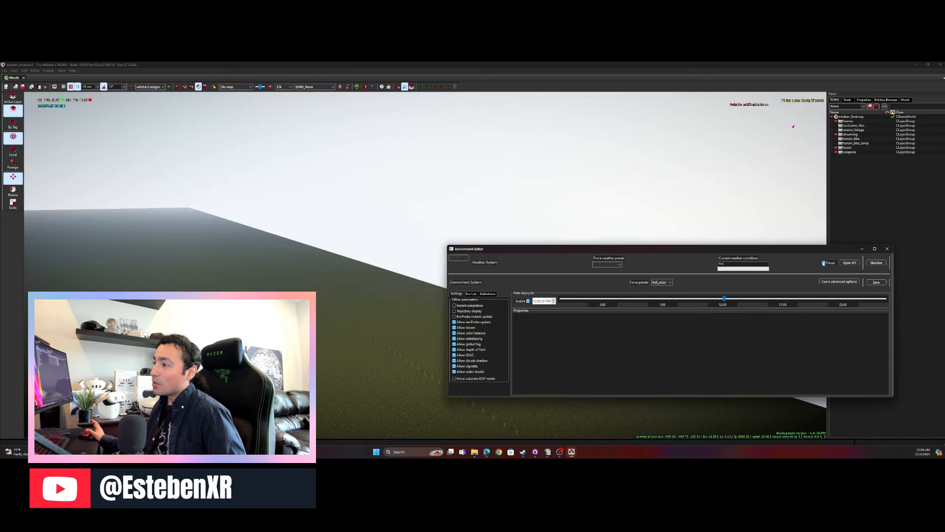
left_click(888, 249)
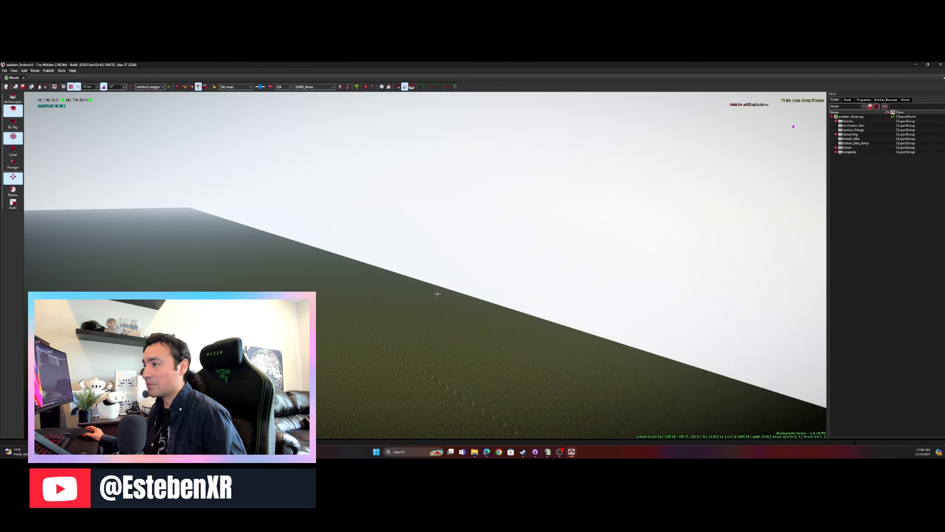
Step: Open the Terrain Edit Tools, review the terrain setup values, and return to the material settings
left_click(848, 100)
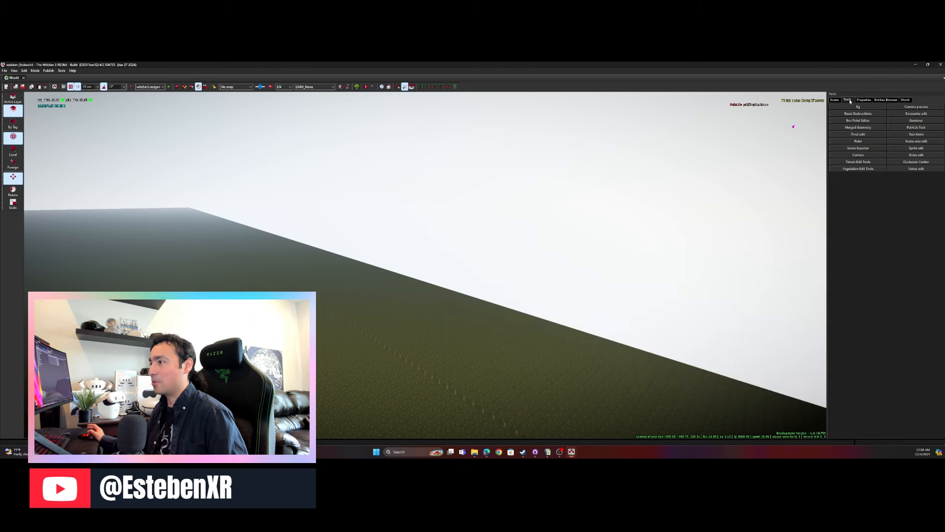
left_click(867, 163)
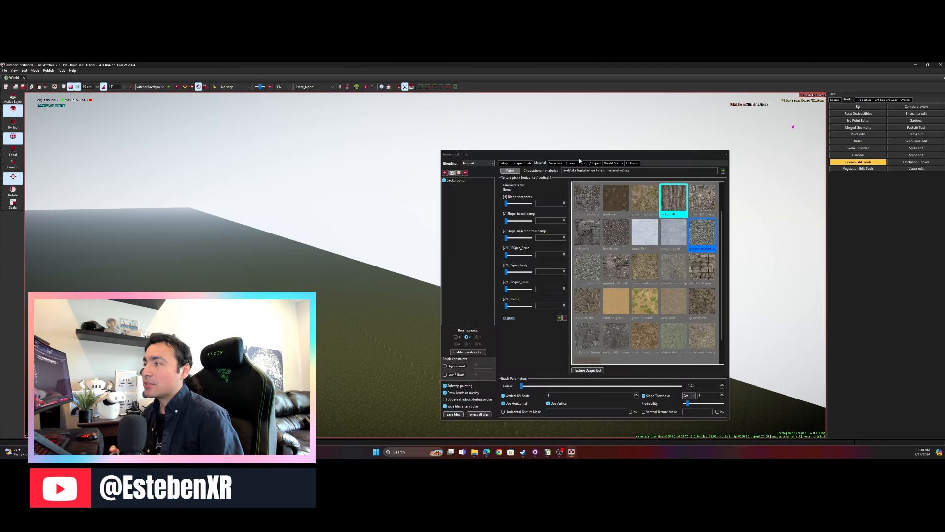
left_click(503, 163)
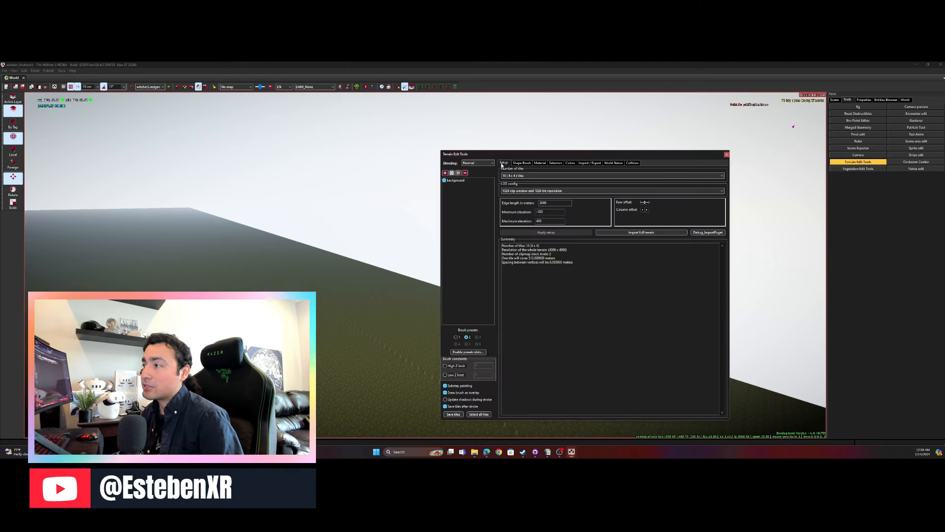
left_click(539, 163)
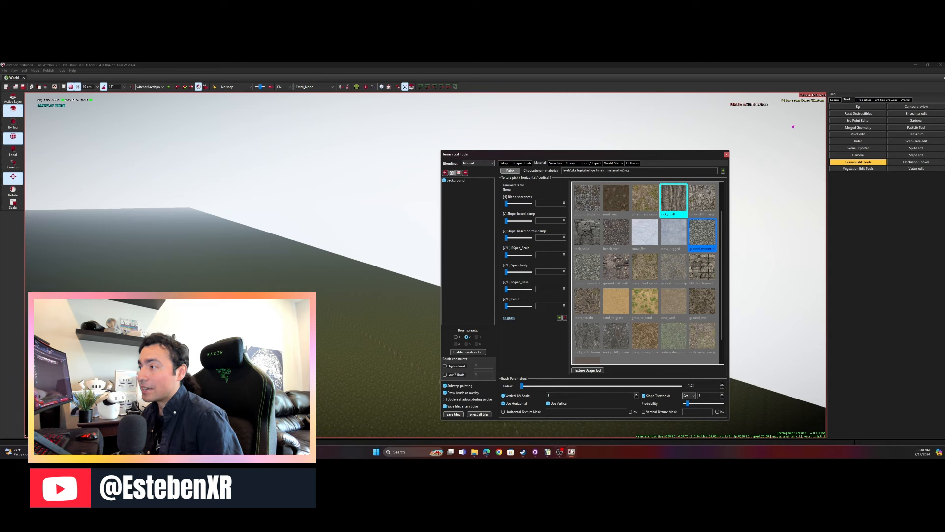
Step: Search the Asset Browser for terrain_material, select the skellige_terrain_material.w2mg file, and put the browser away
left_click(544, 430)
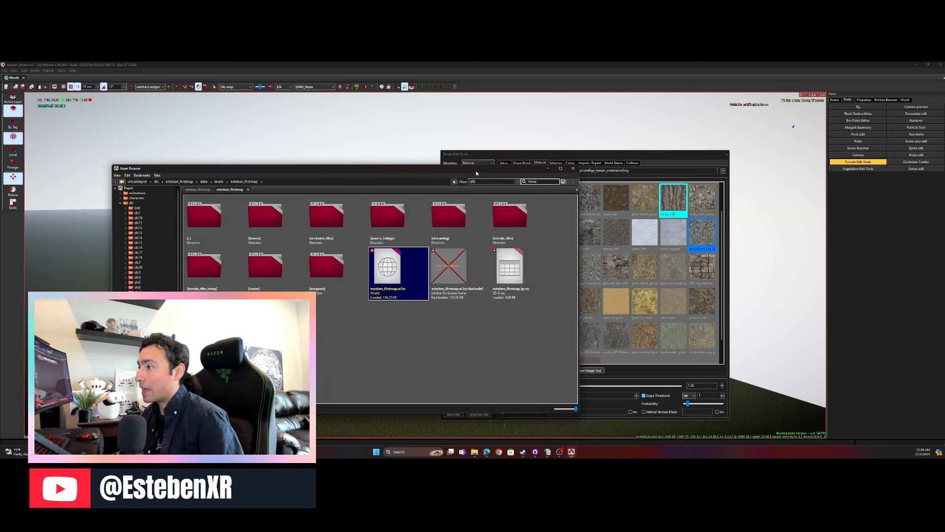
left_click_drag(477, 172, 401, 162)
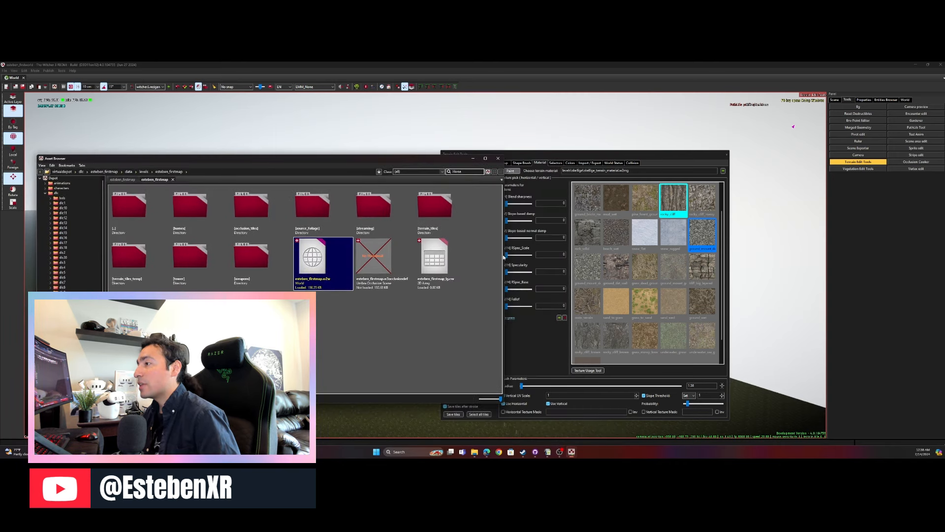
left_click_drag(502, 403, 418, 418)
left_click(367, 171)
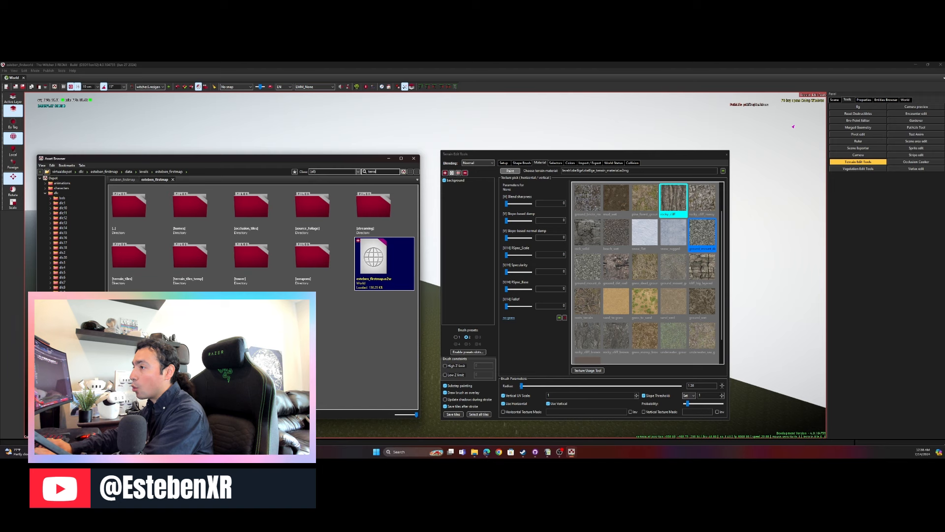
key("Return")
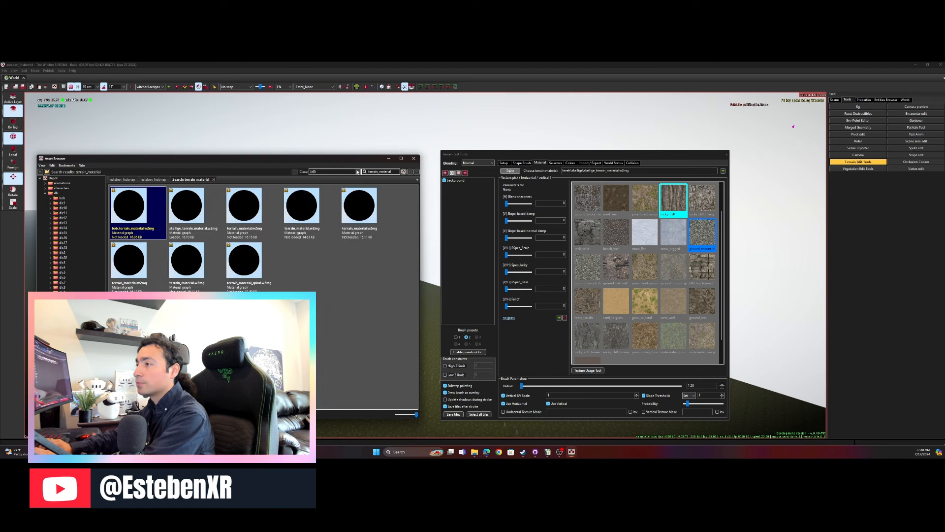
left_click(192, 209)
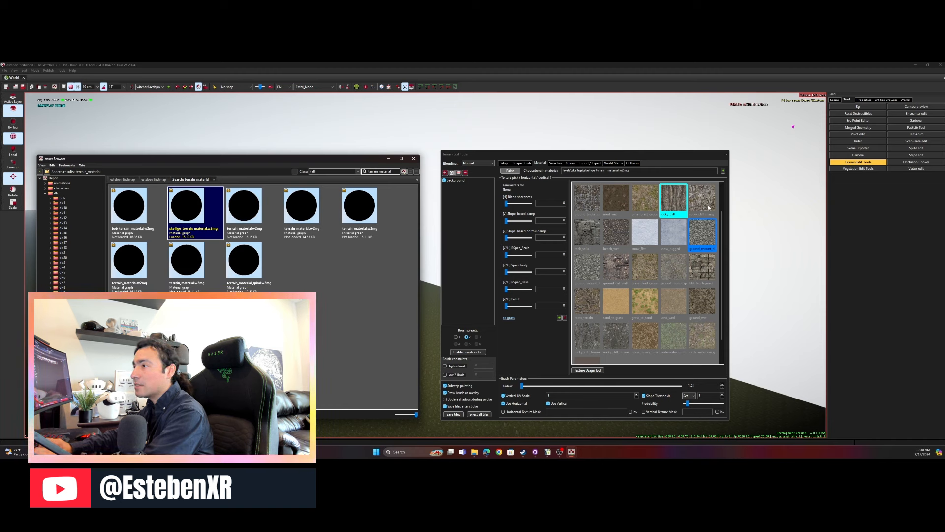
left_click(392, 159)
Step: Try several terrain textures, including mud_wet, snow_rugged and ground_dirt_wall, and finish with the pine forest texture selected
left_click(616, 200)
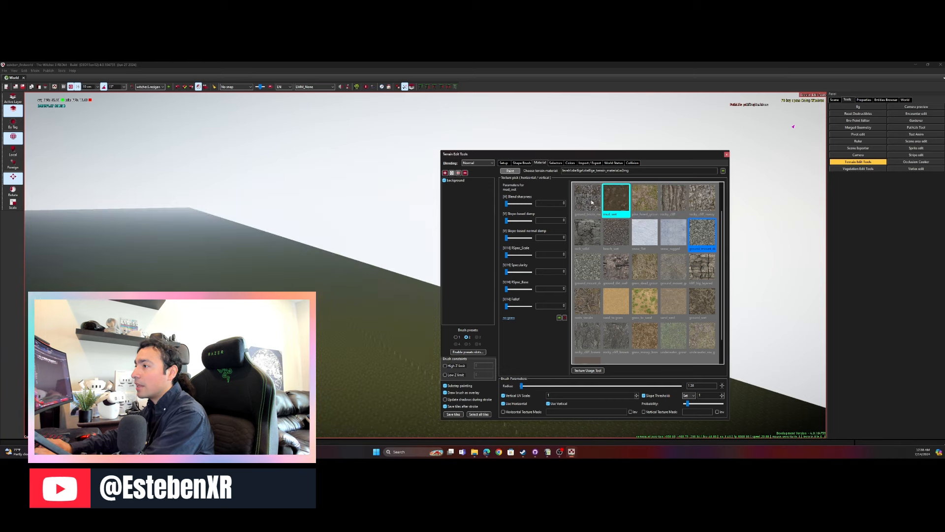
left_click(615, 236)
left_click(644, 235)
left_click(673, 236)
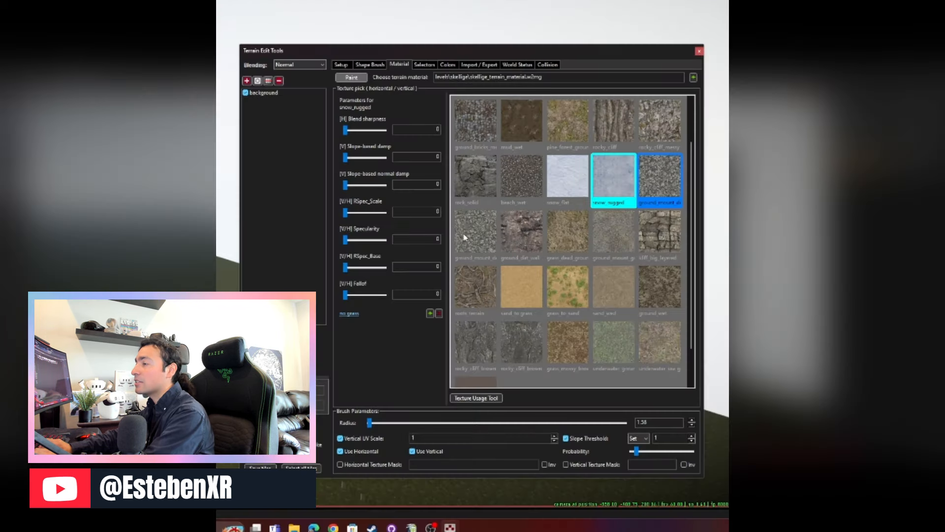
left_click(588, 269)
left_click(613, 272)
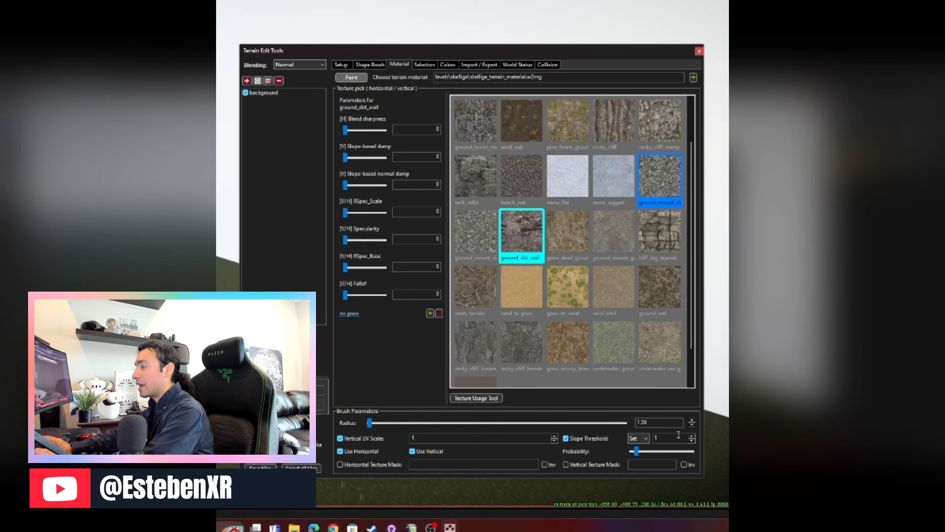
left_click(637, 451)
left_click(477, 121)
left_click(508, 121)
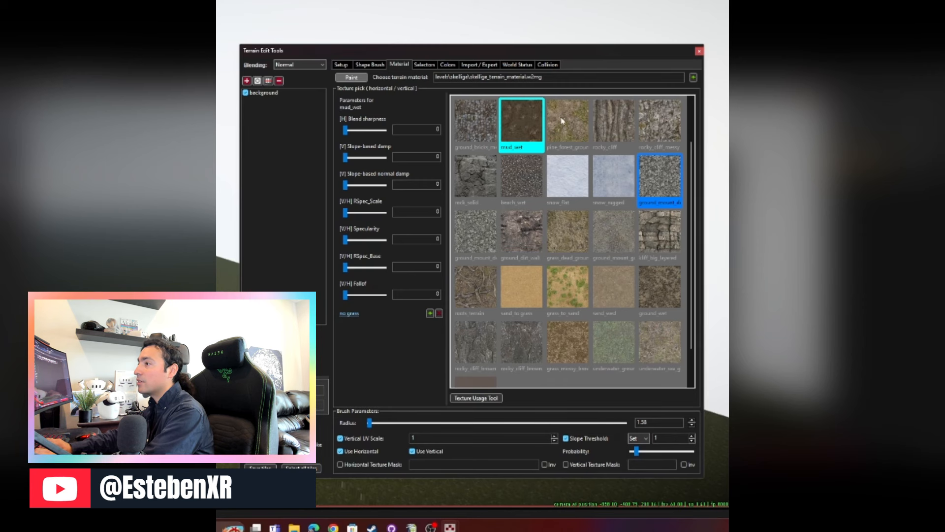
left_click(562, 120)
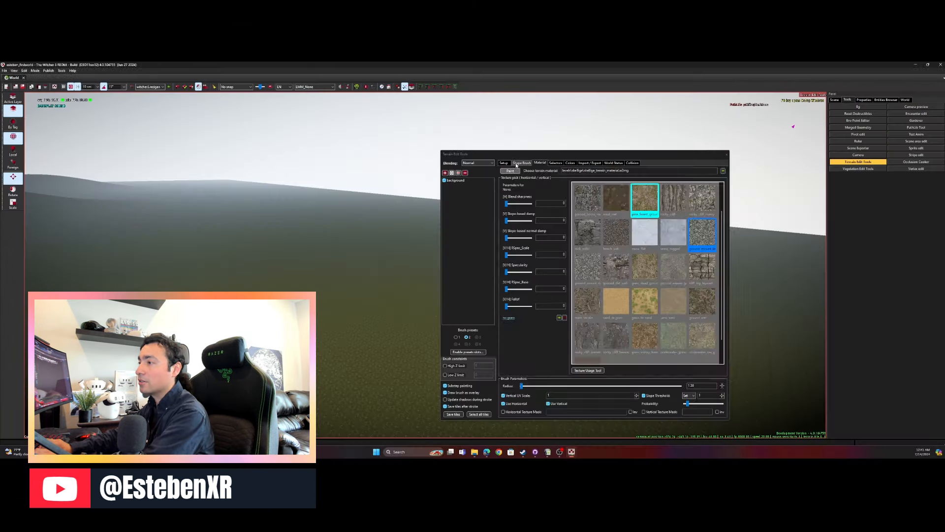
Step: Raise large hills with the first shape brush at a radius of about 100, keeping the Terrain Edit Tools window clear of the terrain
left_click(362, 65)
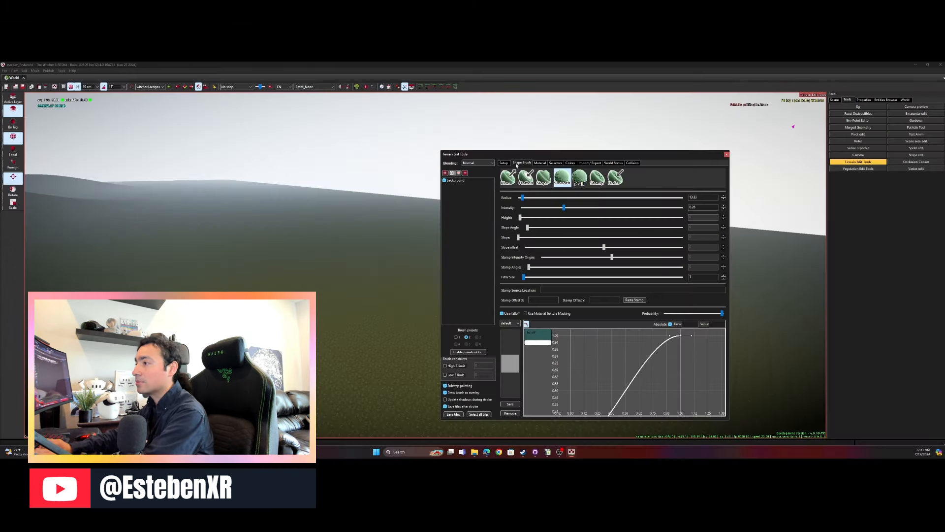
left_click_drag(523, 200, 530, 200)
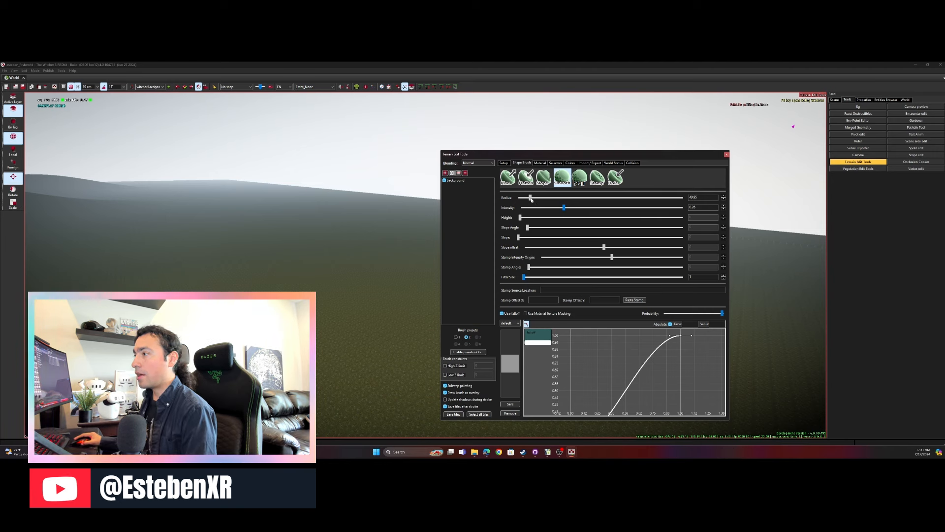
left_click(510, 181)
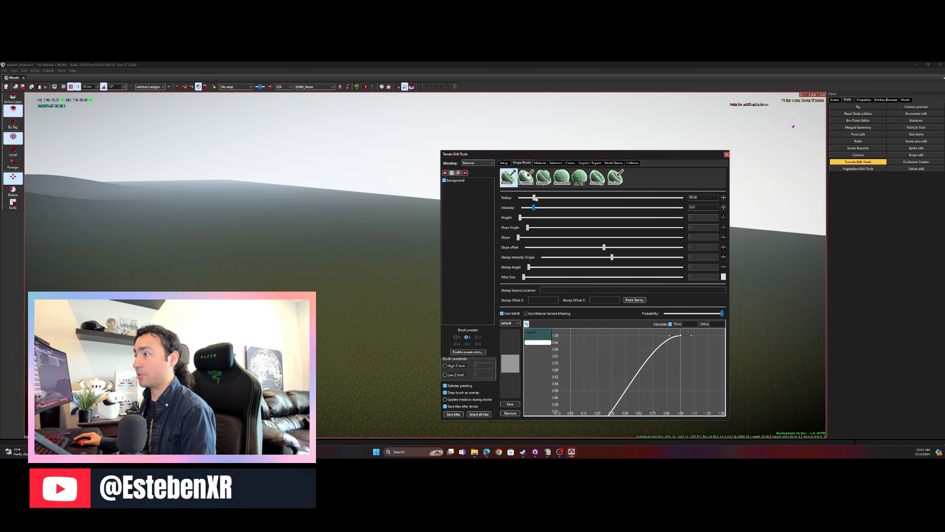
left_click(365, 247)
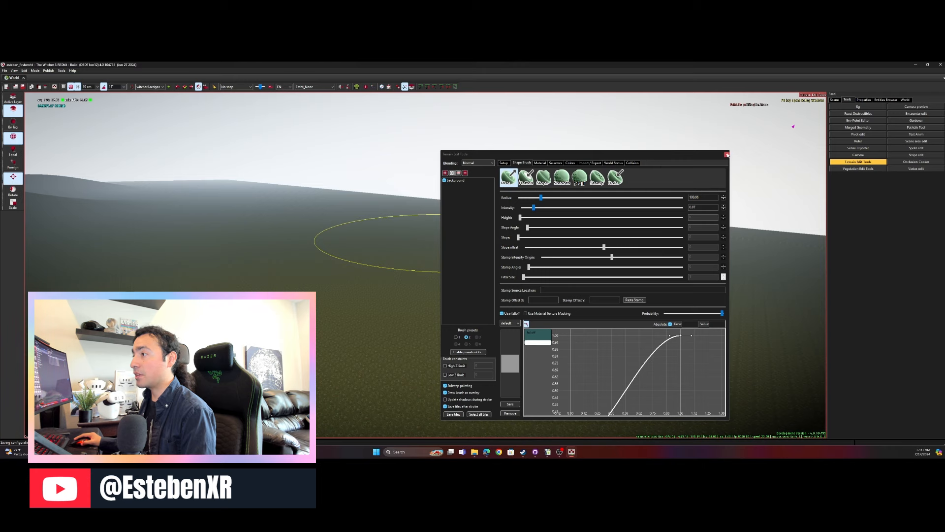
left_click_drag(681, 154, 896, 153)
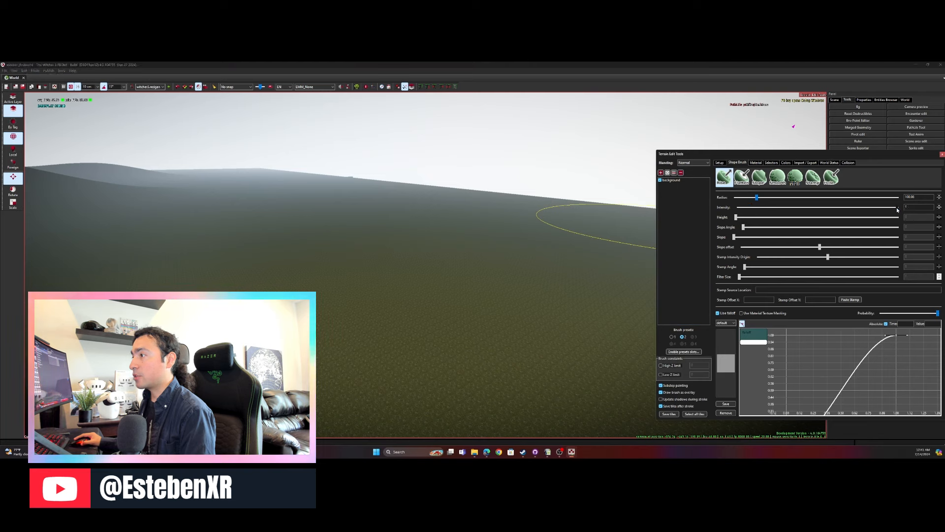
mouse_move(494, 245)
left_mouse_down()
mouse_move(344, 230)
mouse_move(329, 240)
mouse_move(249, 226)
mouse_move(274, 238)
mouse_move(395, 245)
mouse_move(428, 217)
mouse_move(276, 215)
mouse_move(325, 224)
mouse_move(285, 202)
mouse_move(356, 232)
left_mouse_up()
key("shift+a")
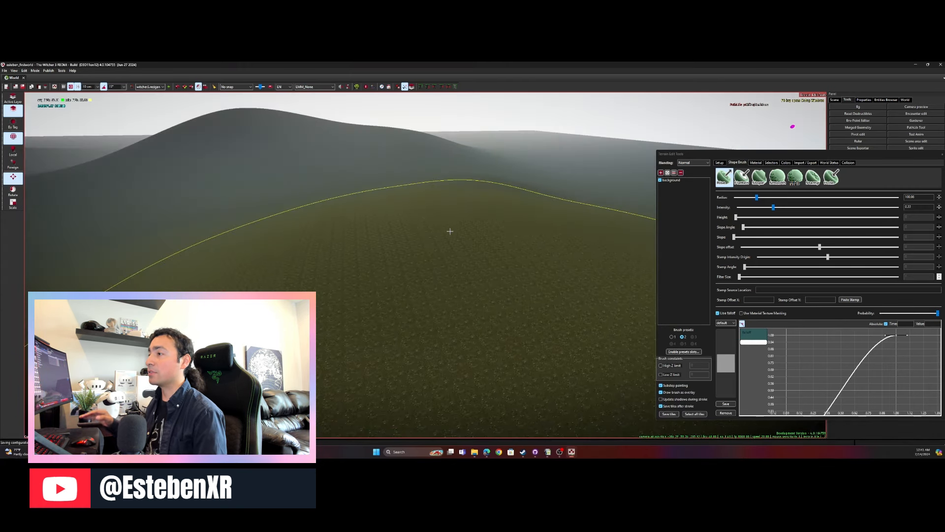
Step: Reduce the shape brush radius to about 77 and raise further mounds across the hills
left_click_drag(757, 198, 752, 198)
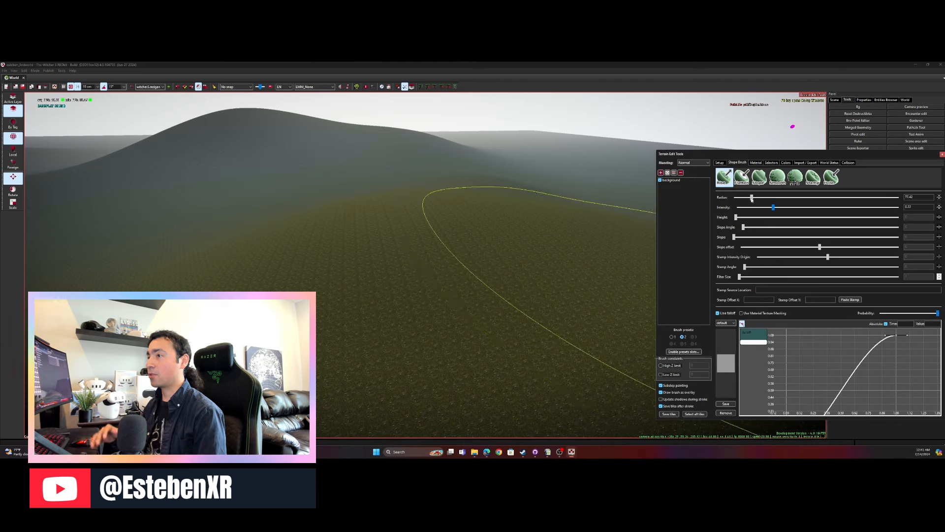
key("s")
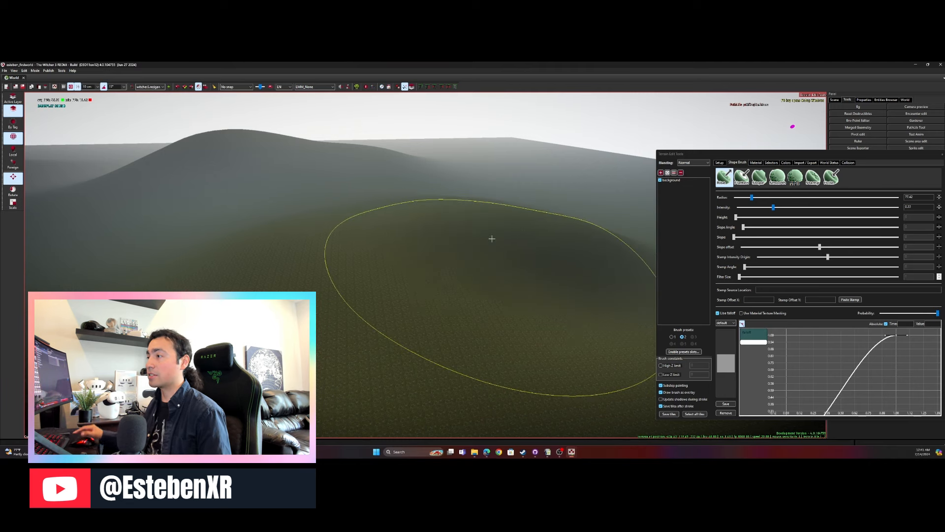
key("a")
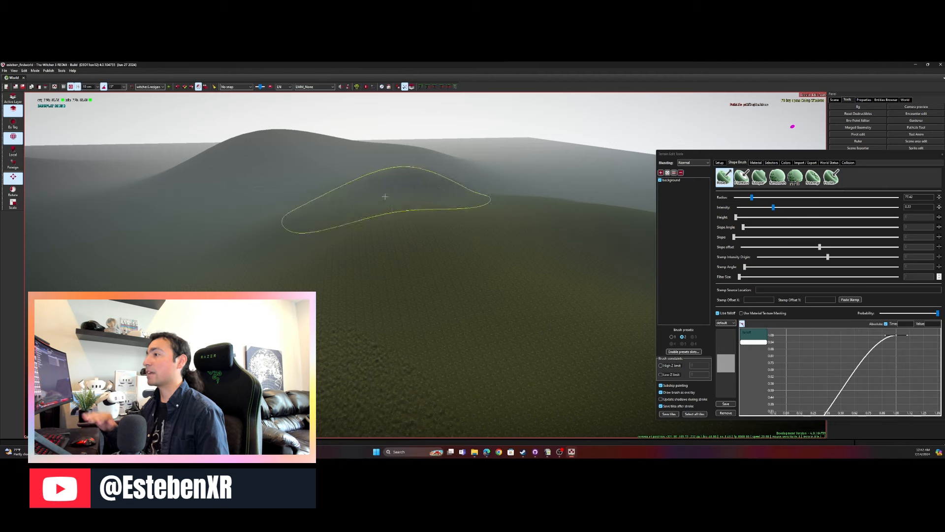
mouse_move(384, 196)
left_mouse_down()
mouse_move(430, 172)
mouse_move(482, 187)
left_mouse_up()
key("w")
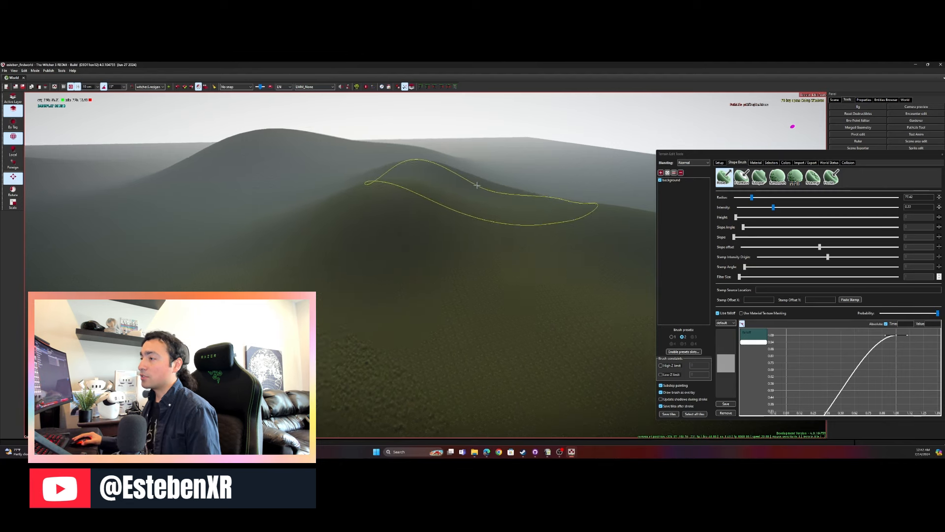
key("a")
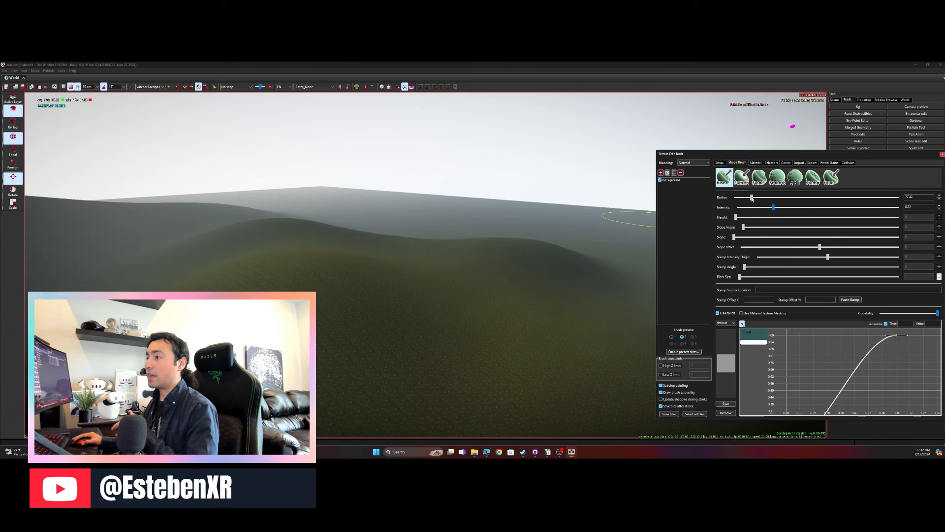
Step: Sculpt finer bumps on the near hillside with a smaller shape brush radius of about 31
left_click(331, 282)
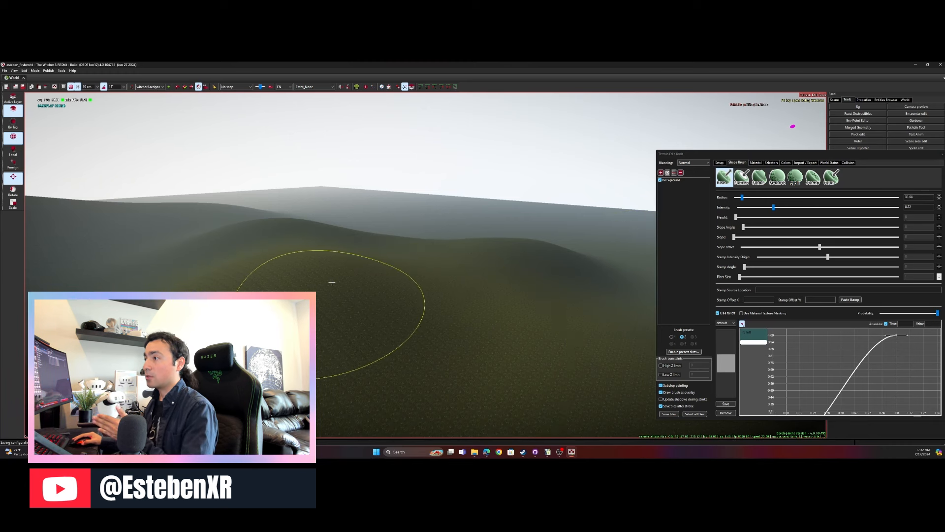
mouse_move(334, 284)
left_mouse_down()
mouse_move(312, 259)
mouse_move(432, 281)
mouse_move(301, 288)
left_mouse_up()
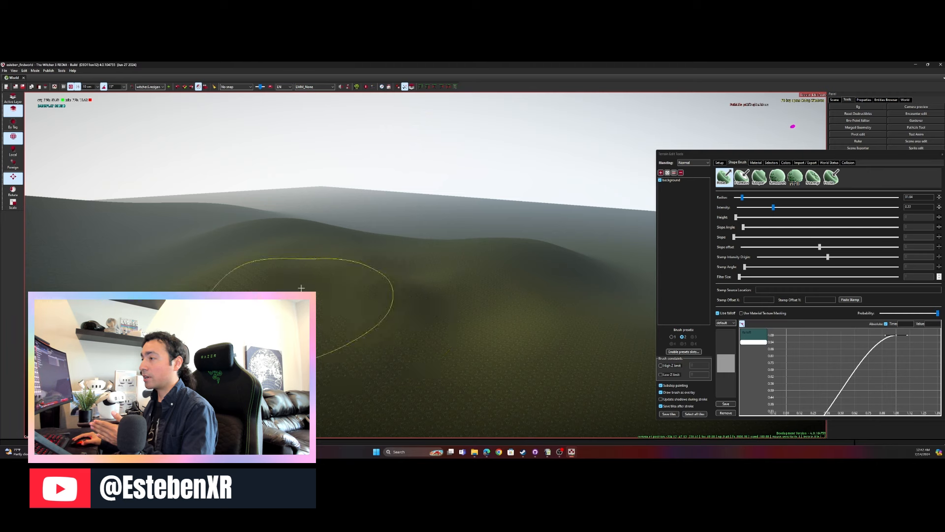
key("a")
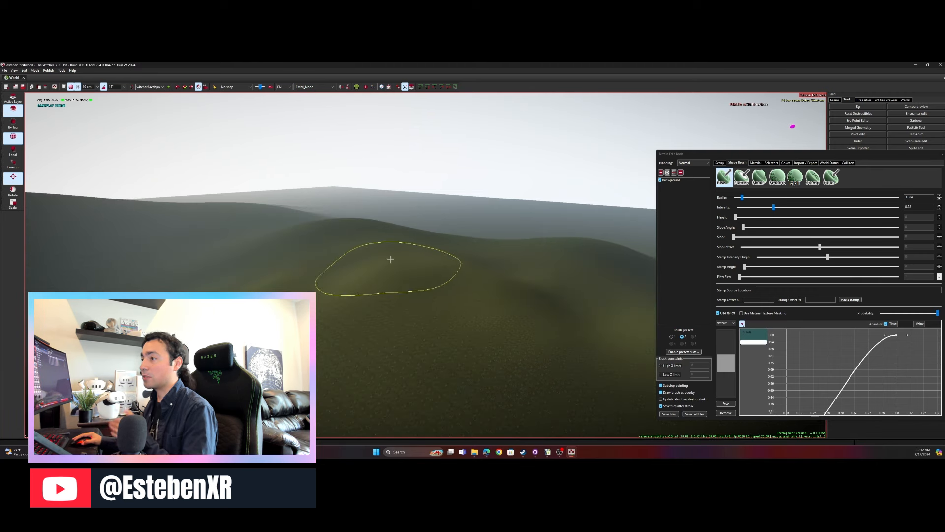
key("d")
right_click_drag(368, 291, 367, 295)
Step: Smooth the sculpted bumps on the near hillside with the Smooth shape brush
left_click(778, 177)
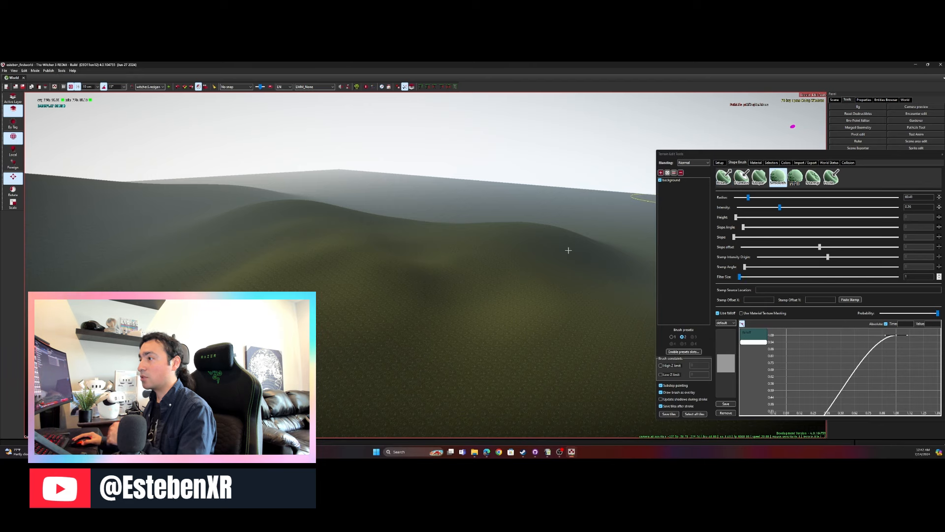
key("a")
key("s")
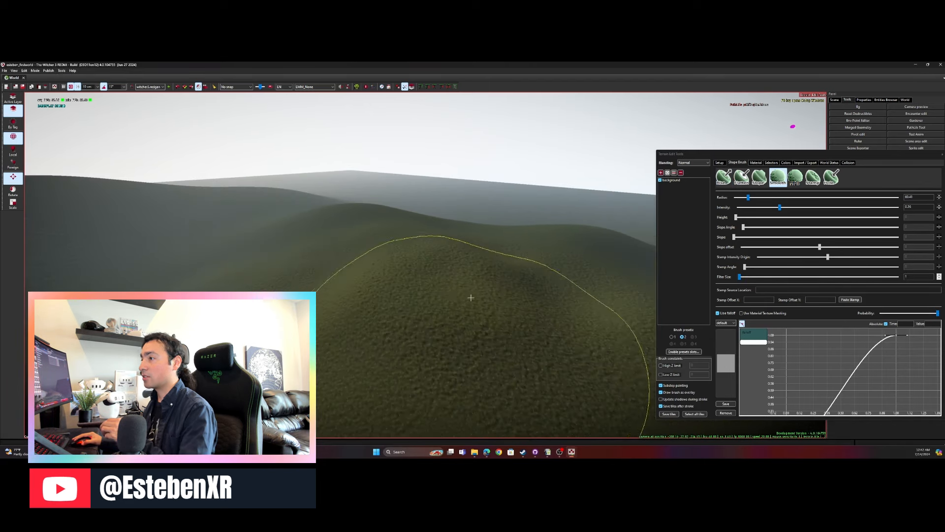
key("s")
key("d")
left_click_drag(408, 302, 428, 299)
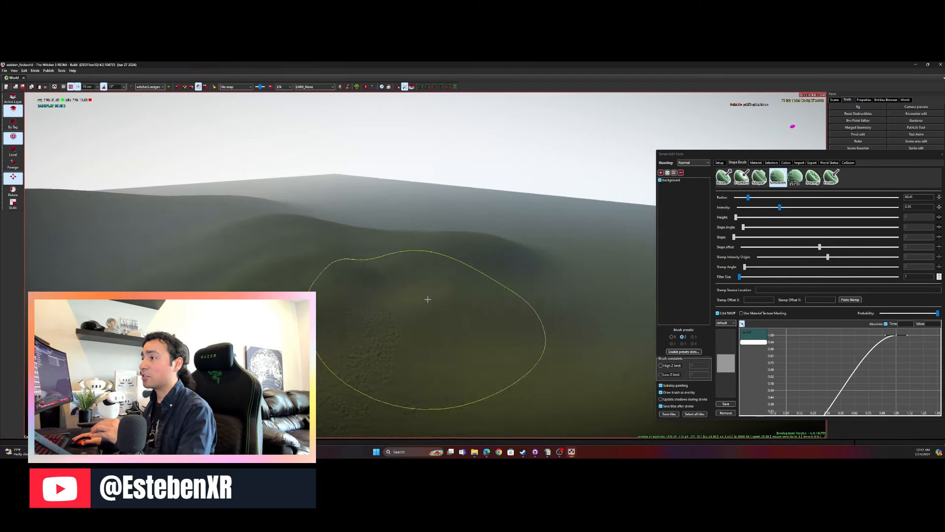
key("w")
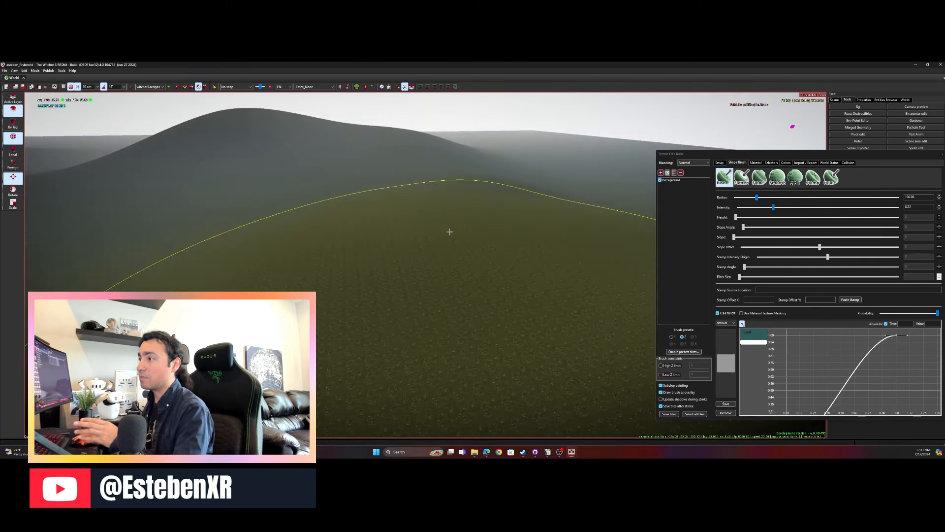
Step: Set the shape brush radius to about 77 and raise more rolling mounds in front of the large hill
left_click_drag(756, 198, 752, 198)
key("s")
key("d")
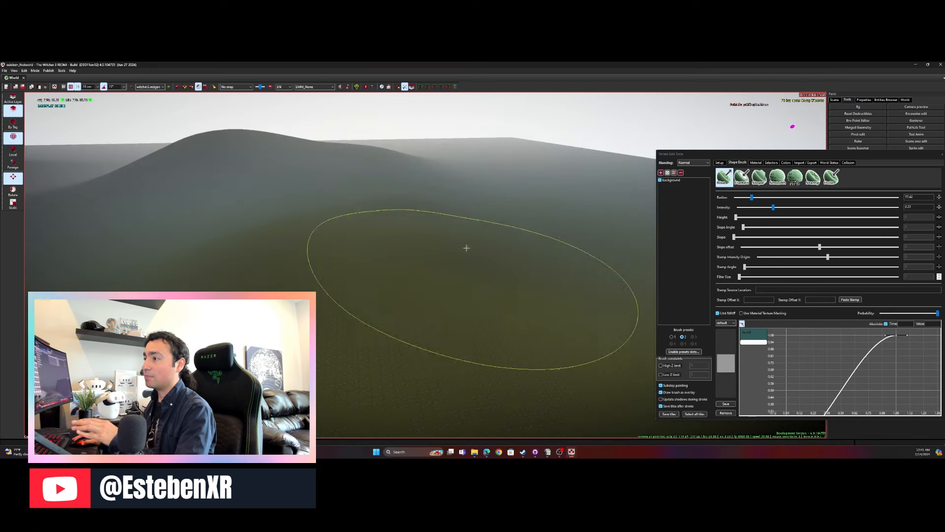
mouse_move(466, 247)
left_mouse_down()
mouse_move(485, 259)
mouse_move(543, 221)
mouse_move(319, 221)
left_mouse_up()
key("a")
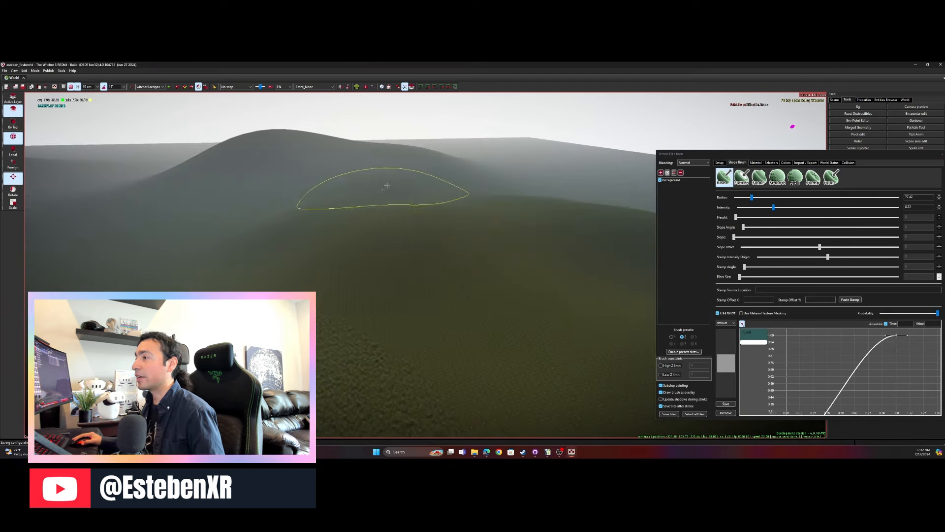
mouse_move(387, 185)
left_mouse_down()
mouse_move(384, 201)
mouse_move(468, 182)
left_mouse_up()
right_click_drag(469, 181, 541, 153)
key("w")
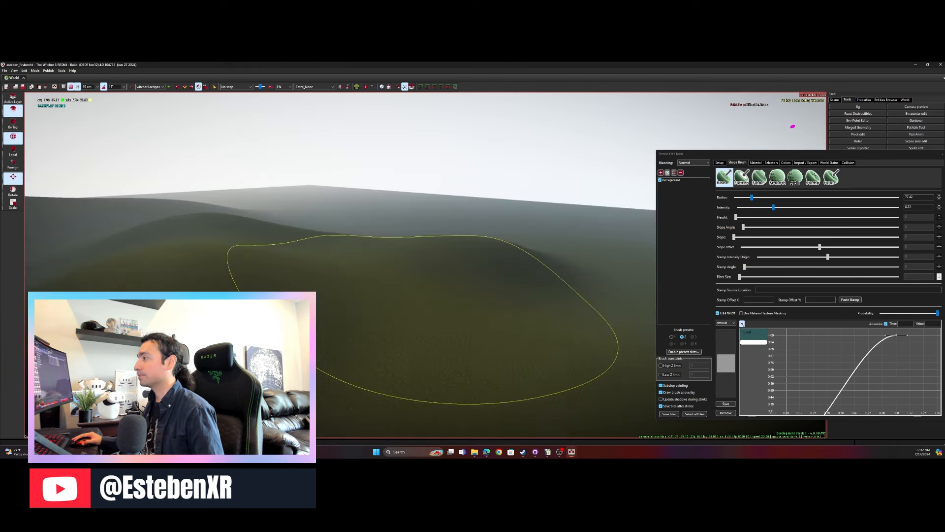
Step: Sculpt finer bumps on the near hillside at a radius of about 31 and soften them with the Smooth brush
left_click_drag(752, 197, 750, 197)
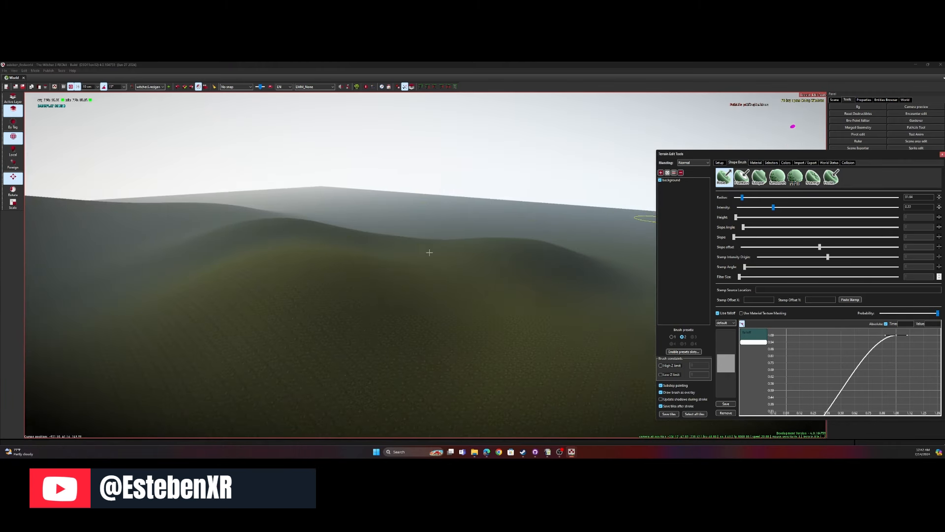
mouse_move(329, 282)
left_mouse_down()
mouse_move(312, 257)
mouse_move(442, 287)
mouse_move(299, 288)
mouse_move(253, 268)
mouse_move(147, 295)
mouse_move(185, 306)
mouse_move(391, 258)
mouse_move(259, 332)
mouse_move(264, 295)
mouse_move(369, 293)
left_mouse_up()
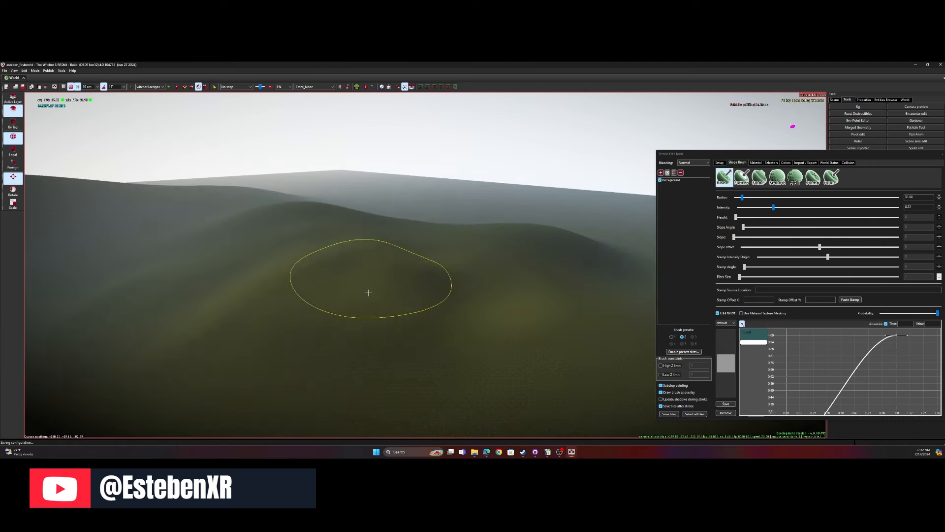
left_click(777, 177)
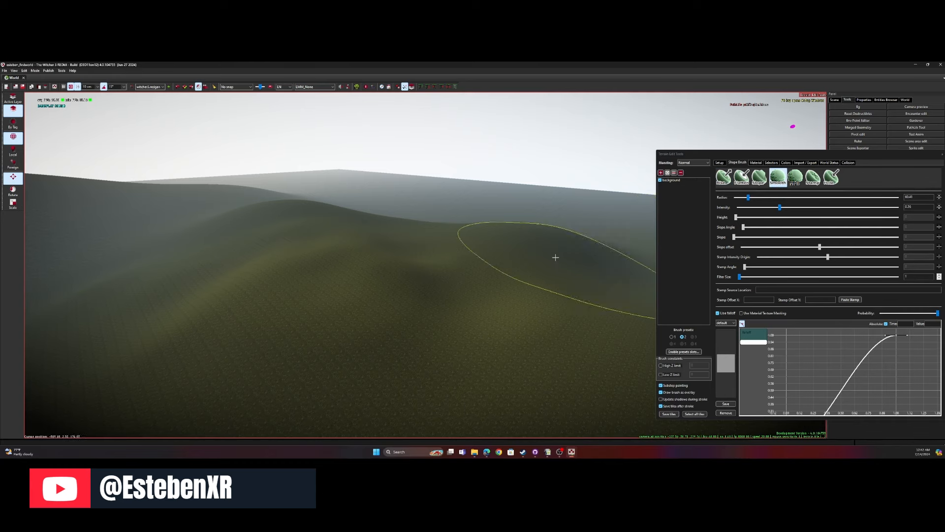
mouse_move(390, 285)
left_mouse_down()
mouse_move(354, 293)
mouse_move(477, 297)
mouse_move(367, 342)
mouse_move(460, 306)
mouse_move(388, 309)
mouse_move(428, 300)
left_mouse_up()
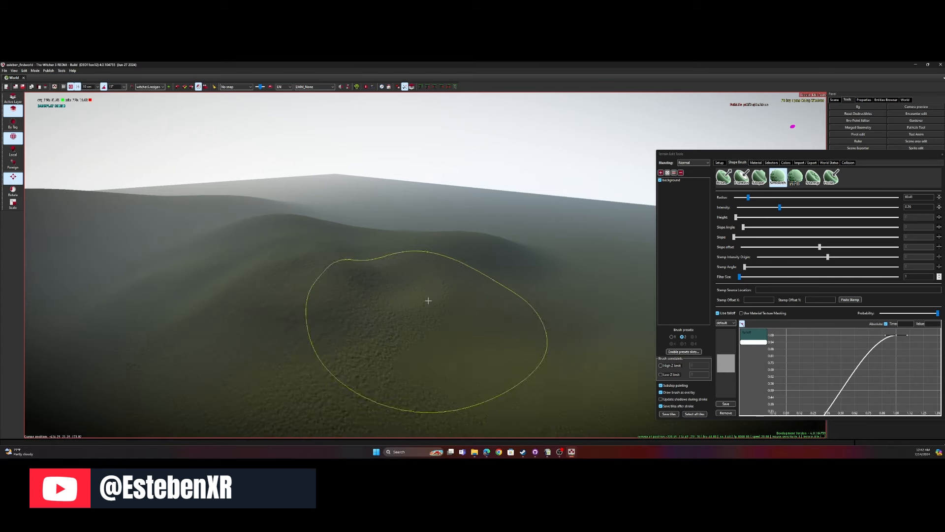
right_click_drag(426, 279, 397, 295)
key("d")
left_click_drag(748, 197, 742, 197)
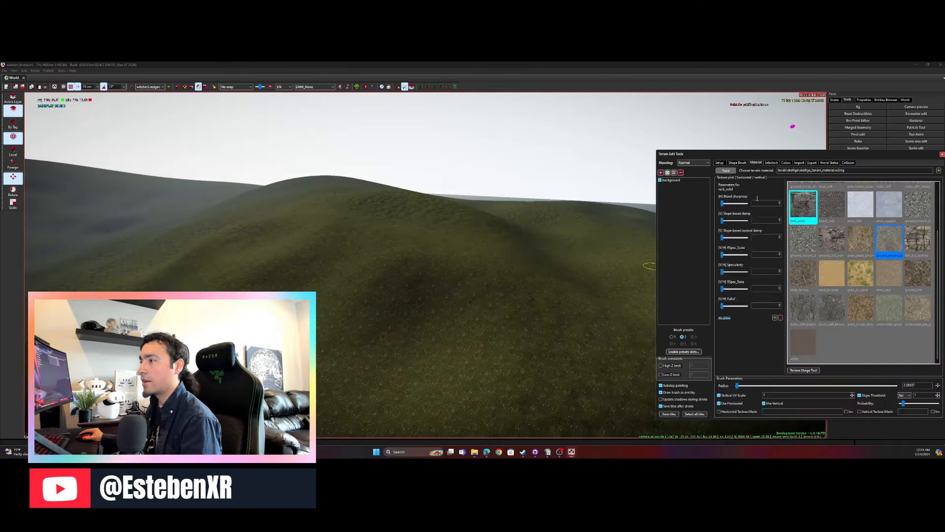
Step: Paint rocky terrain materials, including rock_solid and mountain_sharp, in patches down the near hillside's slopes
right_click_drag(390, 295, 507, 350)
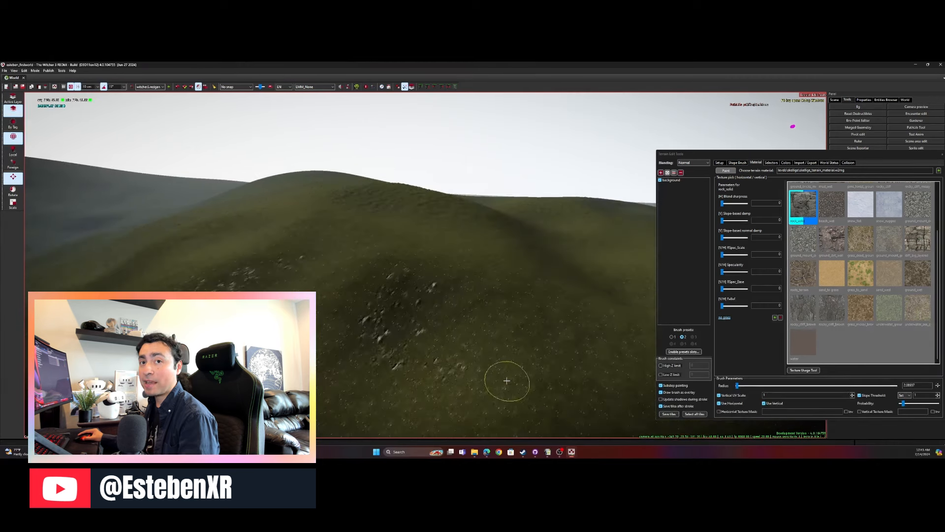
left_click(918, 241)
scroll(854, 192, "up", 2)
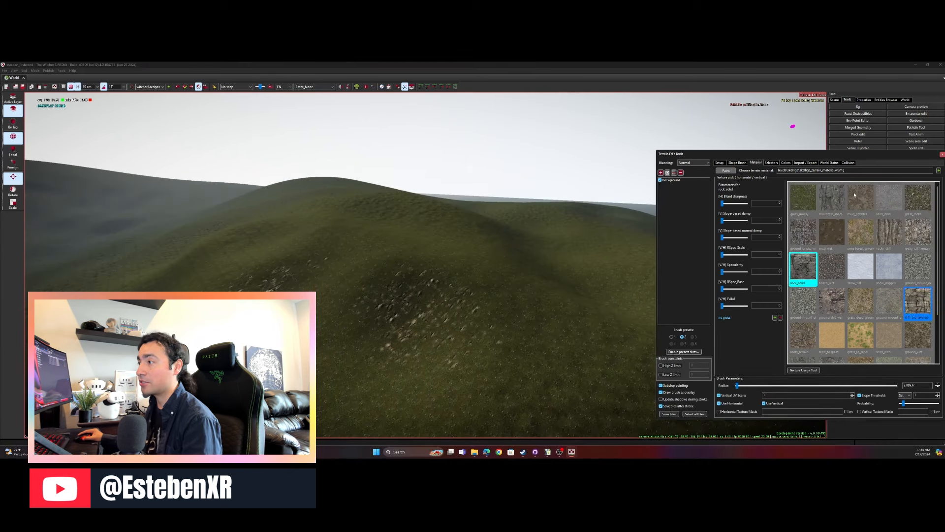
mouse_move(396, 337)
right_mouse_down()
mouse_move(375, 274)
mouse_move(454, 264)
mouse_move(446, 271)
mouse_move(454, 274)
mouse_move(389, 274)
mouse_move(349, 212)
mouse_move(424, 266)
mouse_move(479, 219)
right_mouse_up()
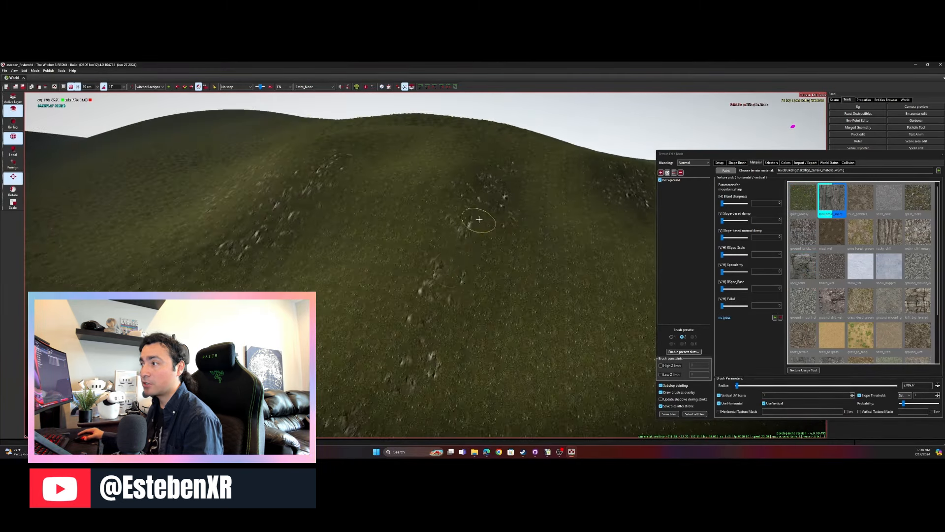
mouse_move(330, 203)
left_mouse_down()
mouse_move(367, 152)
mouse_move(466, 144)
mouse_move(534, 211)
mouse_move(448, 319)
left_mouse_up()
Step: Sculpt narrow ridges alongside the painted rock patches with the first shape brush at a radius of about 4
left_click(737, 163)
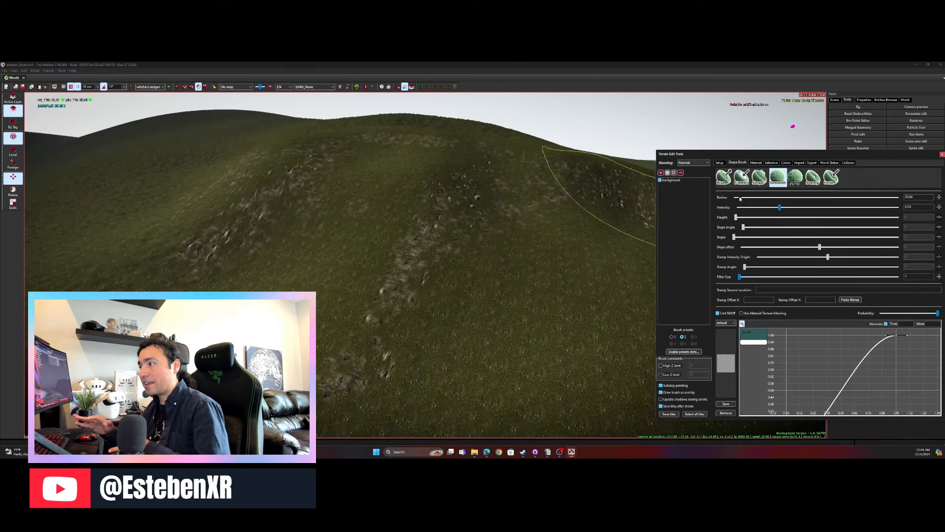
left_click(724, 177)
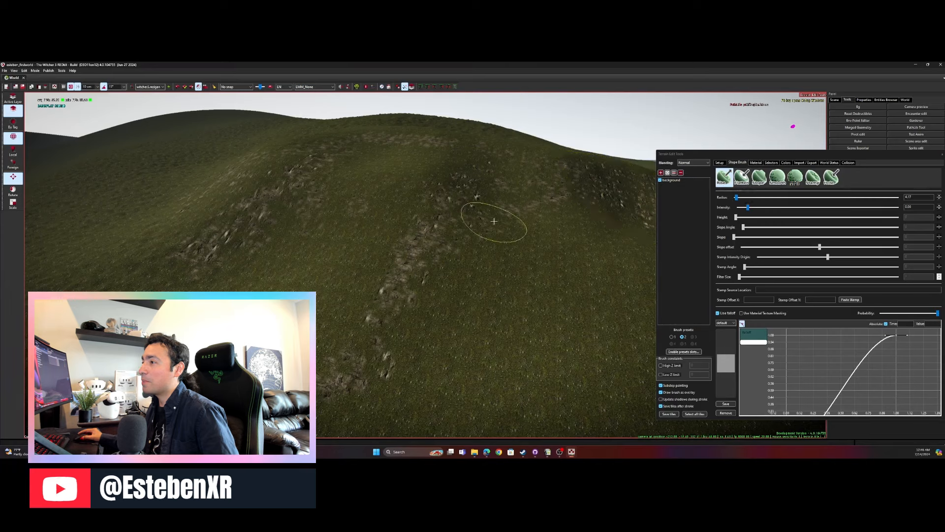
left_click_drag(459, 262, 553, 203)
key("a")
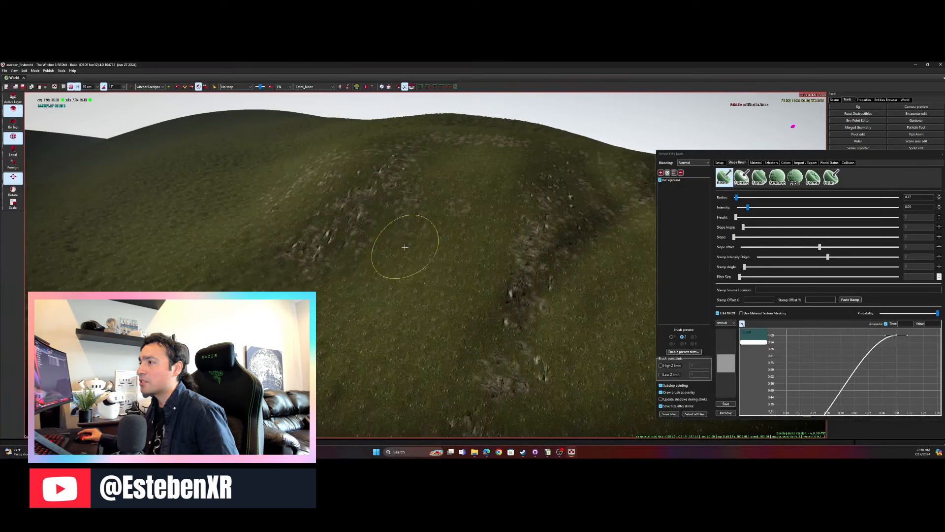
key("a")
key("d")
left_click_drag(409, 202, 371, 215)
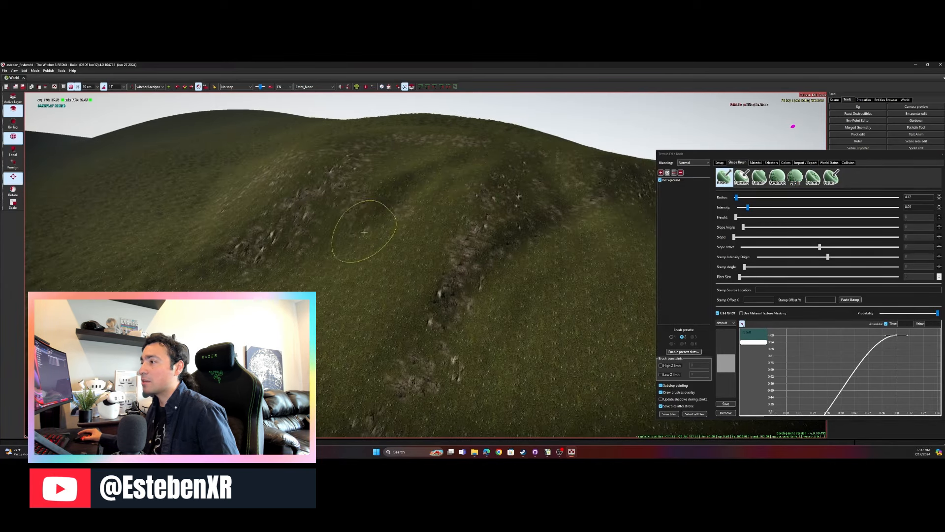
key("d")
key("d")
Step: Increase the shape brush radius to about 9 and raise a small mound on the lower hillside
left_click_drag(737, 197, 737, 197)
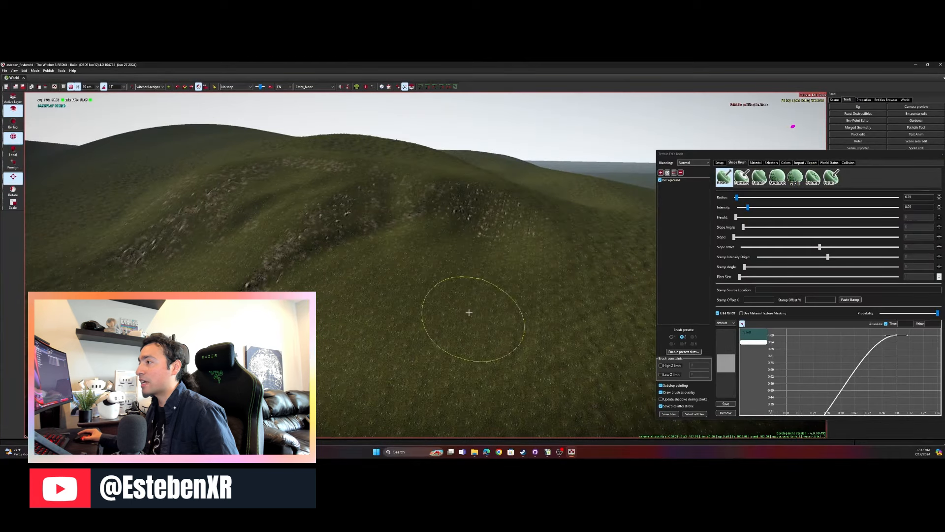
key("w")
mouse_move(443, 290)
left_mouse_down()
mouse_move(429, 261)
mouse_move(487, 288)
left_mouse_up()
Step: Paint the new mound with rocky cliff materials, including rocky_cliff_brown, and choose grass_rocks for the surrounding ground
left_click(755, 162)
scroll(890, 243, "down", 2)
scroll(906, 206, "up", 1)
left_click(917, 200)
scroll(889, 245, "down", 1)
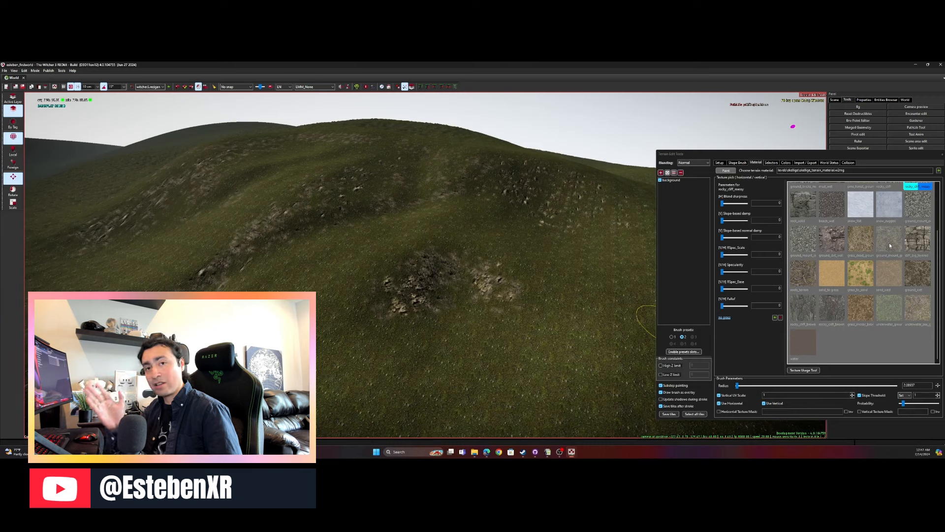
left_click(803, 308)
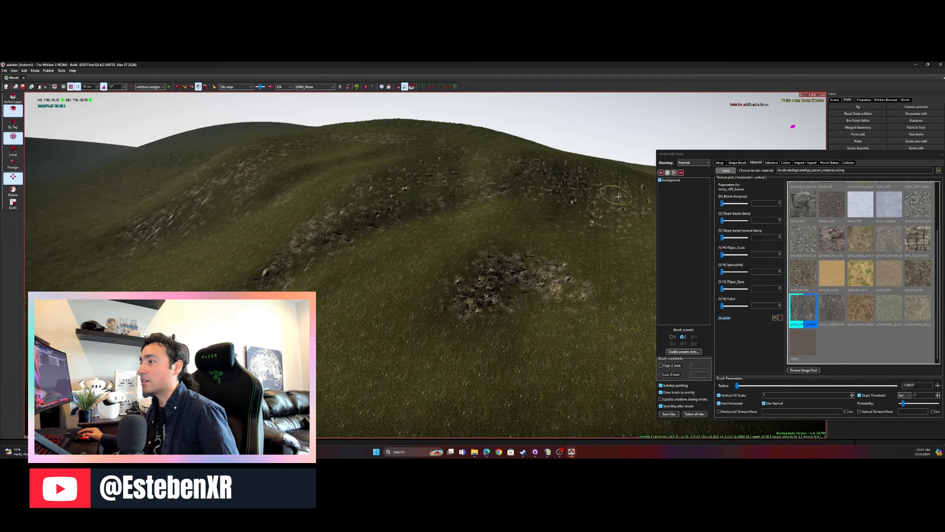
scroll(915, 196, "up", 2)
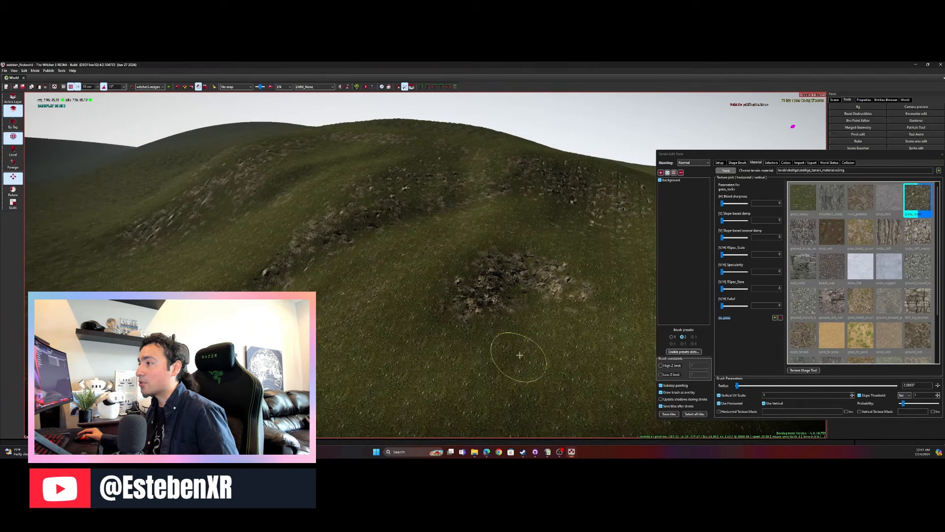
Step: Paint mountain_sharp rock patches and grass_rocks ground across the slopes of the hillside
mouse_move(346, 416)
right_mouse_down()
mouse_move(486, 317)
mouse_move(481, 238)
mouse_move(430, 268)
mouse_move(515, 168)
right_mouse_up()
mouse_move(575, 291)
right_mouse_down()
mouse_move(490, 185)
mouse_move(521, 296)
mouse_move(480, 243)
mouse_move(428, 264)
right_mouse_up()
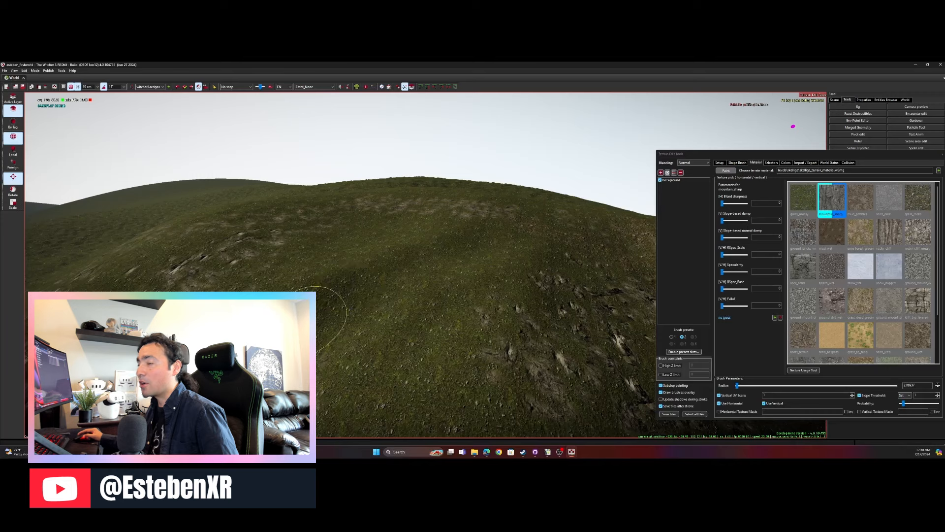
right_click_drag(428, 276, 433, 306)
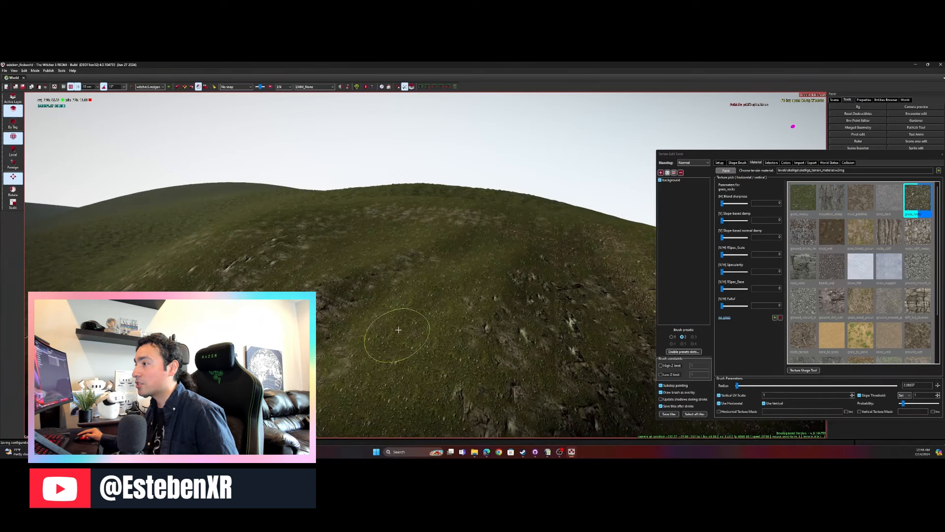
mouse_move(391, 334)
right_mouse_down()
mouse_move(474, 309)
mouse_move(372, 405)
mouse_move(429, 371)
mouse_move(428, 263)
mouse_move(379, 348)
mouse_move(389, 315)
right_mouse_up()
Step: Reshape the ground between the rocky ridges with a smaller shape brush and blend it using the Smooth brush
left_click(720, 163)
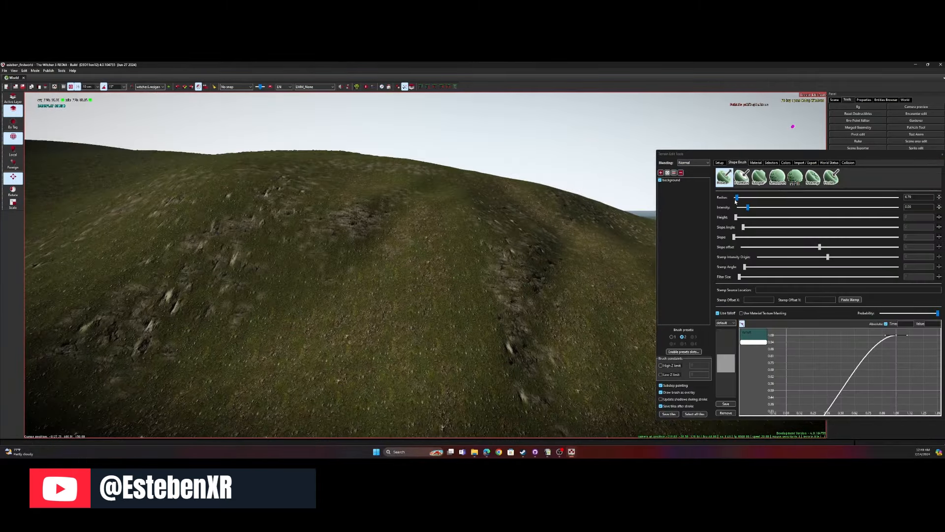
left_click_drag(736, 197, 736, 198)
right_click_drag(427, 242, 381, 223)
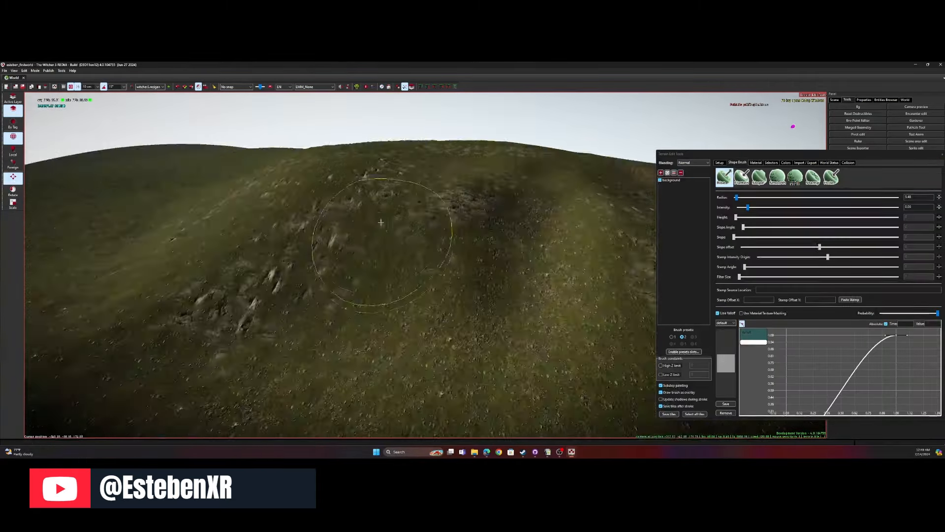
right_click_drag(409, 186, 392, 205)
key("shift")
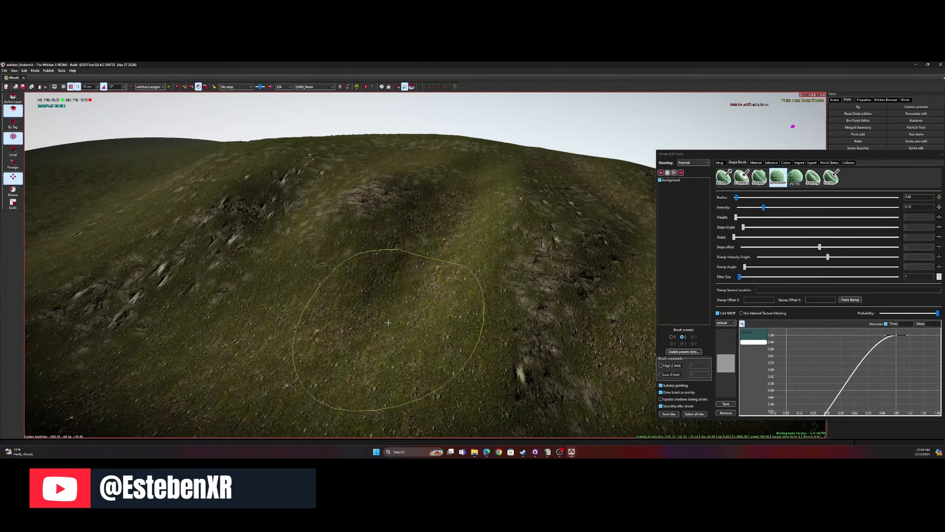
mouse_move(389, 322)
right_mouse_down()
mouse_move(401, 308)
mouse_move(542, 301)
right_mouse_up()
Step: Paint mud_wet, grass_mossy and grass_rocks materials over the ground around the rocky ridges
left_click(756, 162)
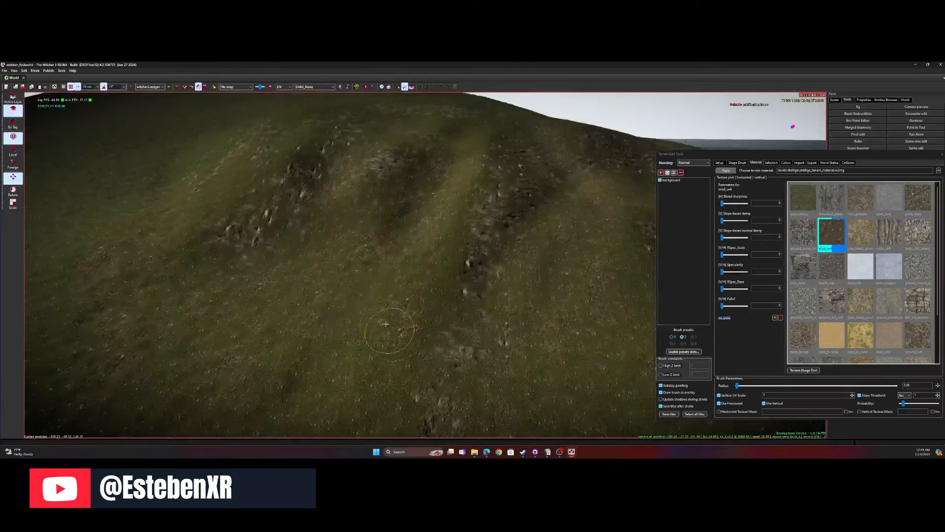
left_click(864, 238)
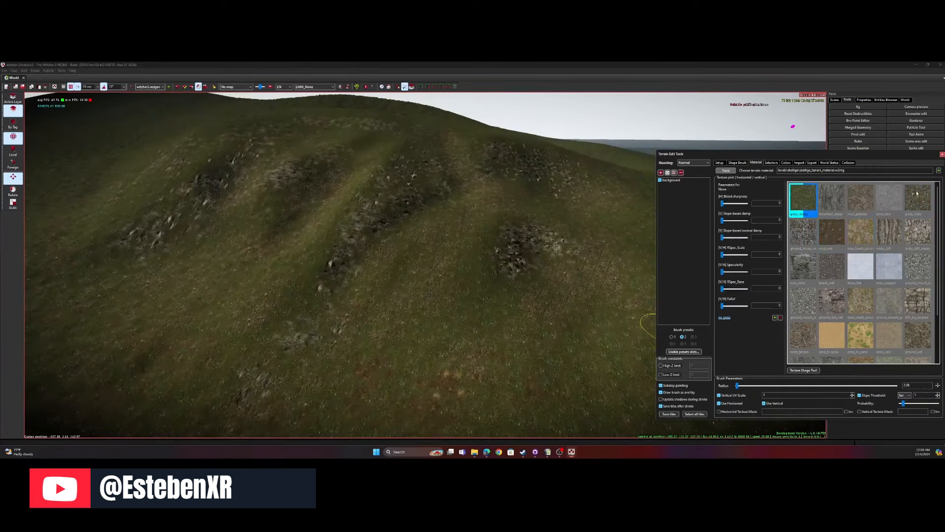
key("s")
key("w")
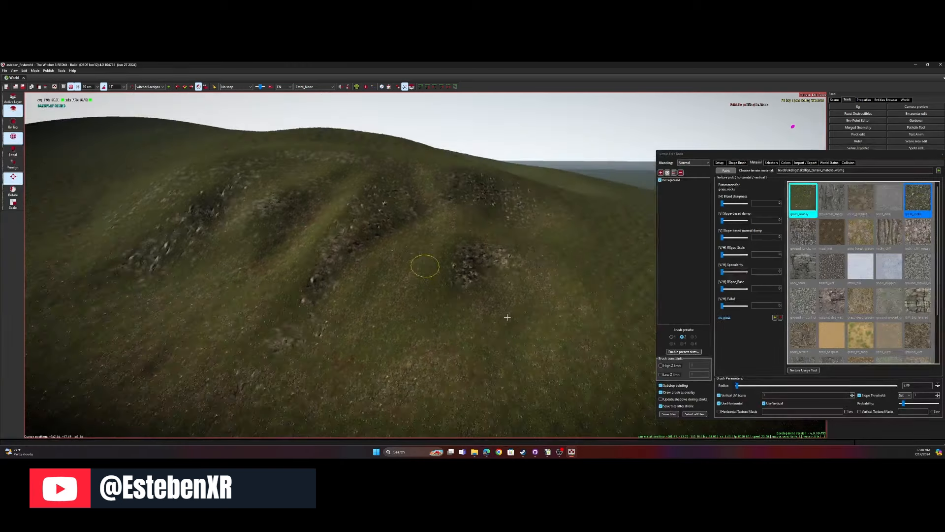
mouse_move(484, 266)
right_mouse_down()
mouse_move(348, 276)
mouse_move(370, 228)
mouse_move(433, 258)
mouse_move(247, 241)
mouse_move(285, 265)
right_mouse_up()
Step: Sample materials from the terrain and blend mountain_sharp and grass_rocks along the hillside ridges
left_click(347, 276, "ctrl")
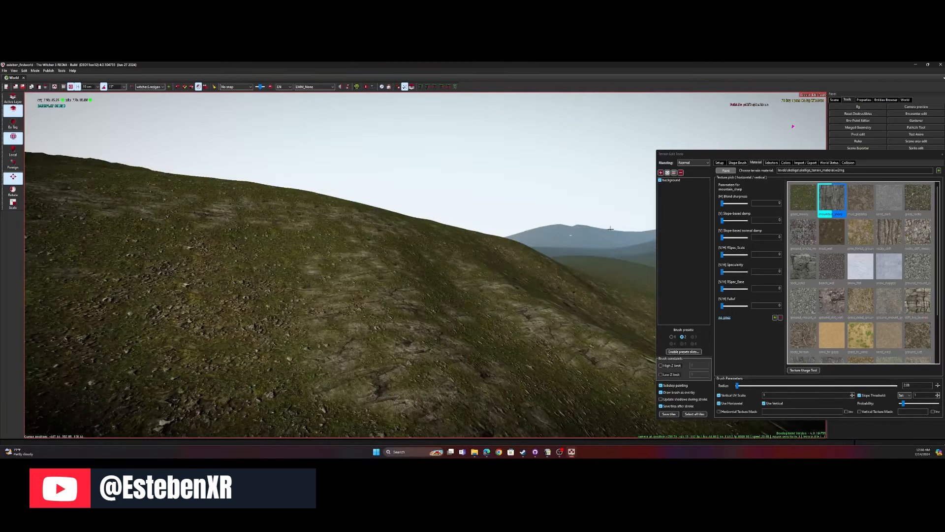
left_click(286, 266, "ctrl")
key("w")
mouse_move(436, 239)
right_mouse_down()
mouse_move(436, 266)
mouse_move(335, 244)
right_mouse_up()
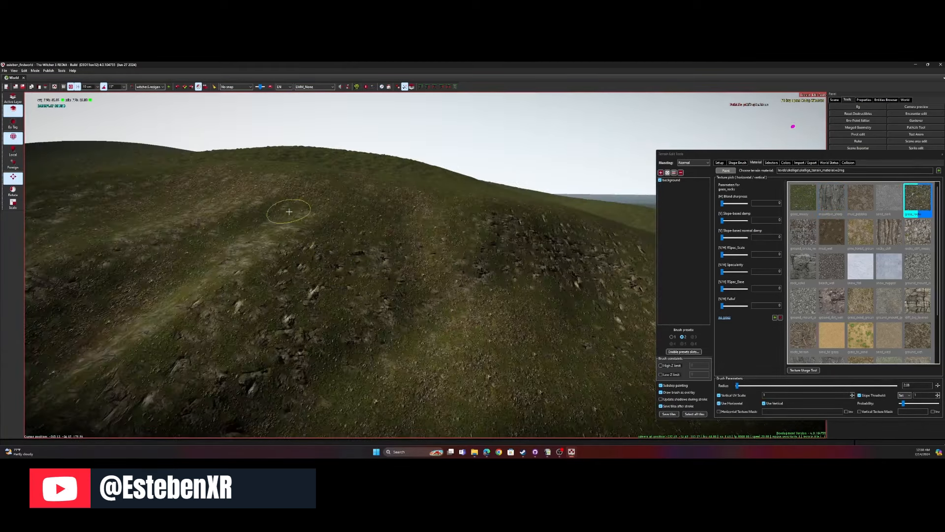
mouse_move(289, 211)
right_mouse_down()
mouse_move(323, 243)
mouse_move(422, 263)
mouse_move(427, 282)
mouse_move(425, 266)
right_mouse_up()
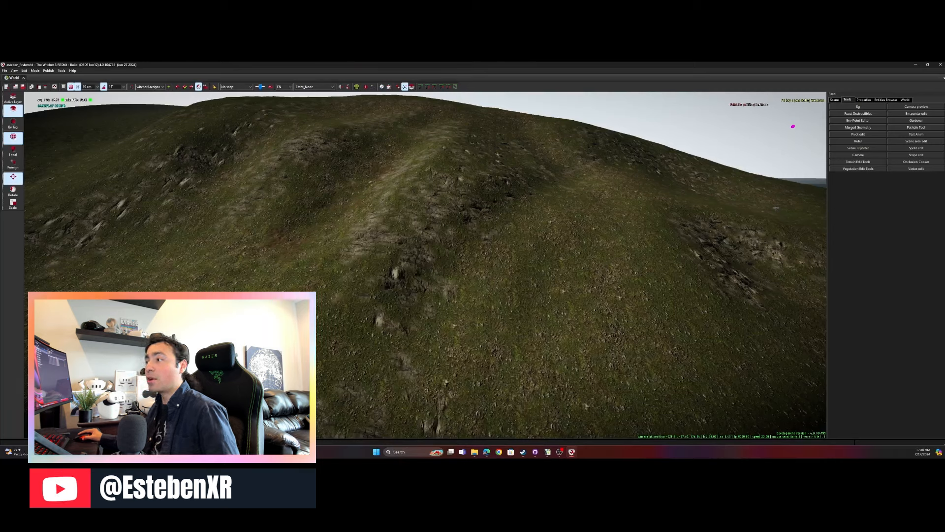
Step: Adjust the fake daycycle time in the Environment Editor to relight the hillside, and close the editor
left_click(372, 87)
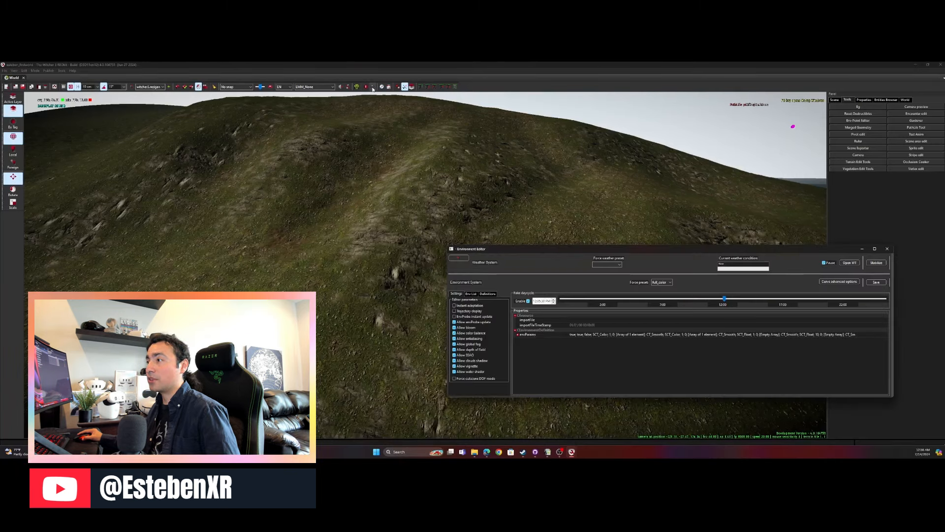
left_click_drag(672, 256, 719, 293)
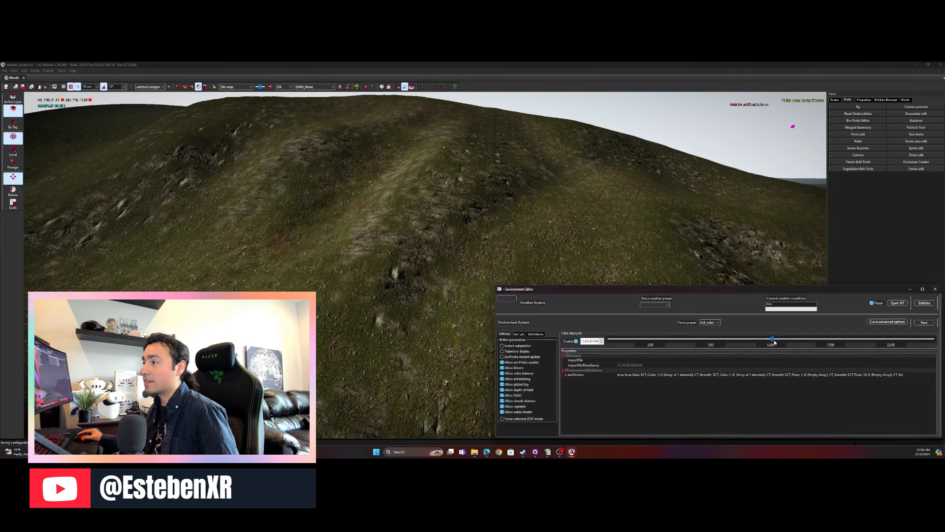
left_click_drag(772, 341, 656, 353)
left_click(935, 289)
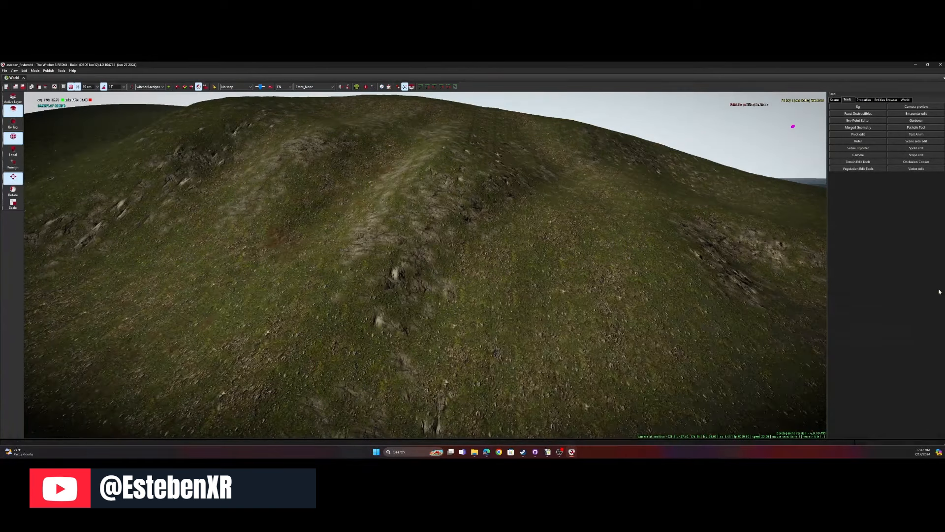
Step: Open the Vegetation Edit Tools for painting plants on the terrain
left_click(856, 168)
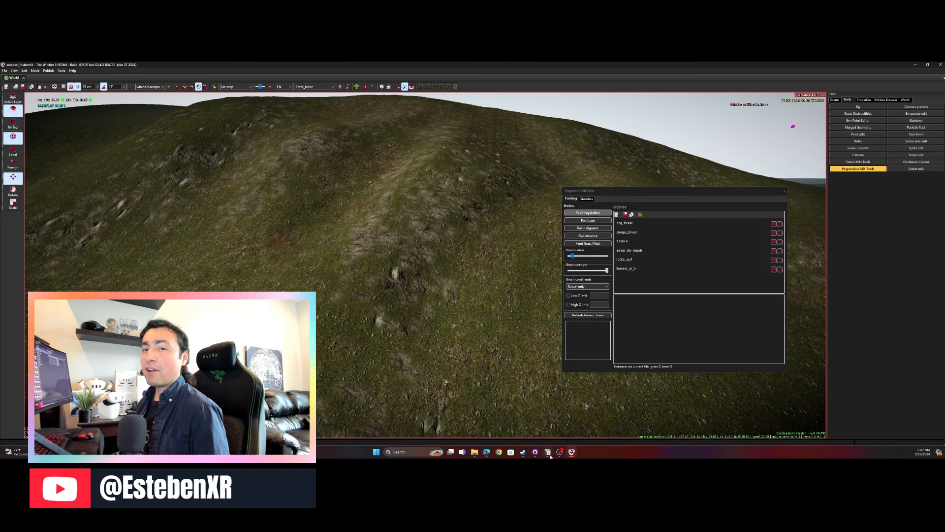
mouse_move(571, 453)
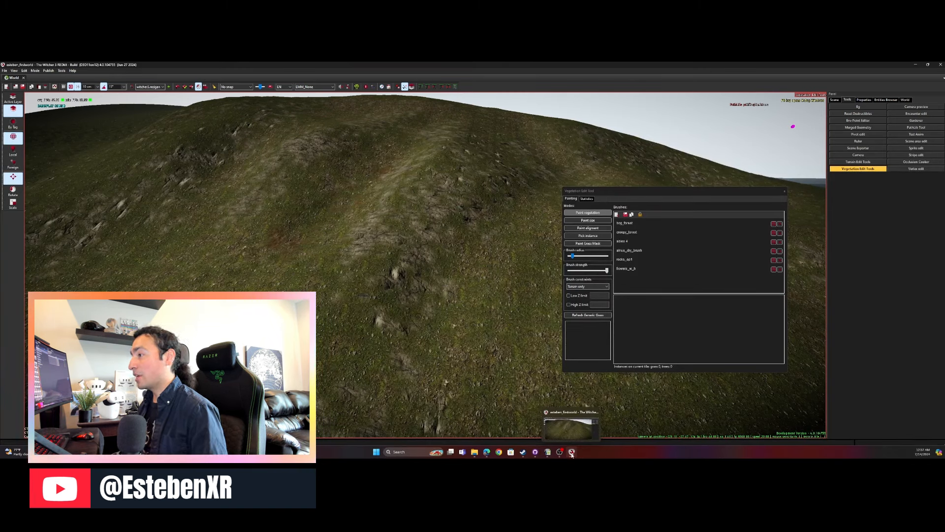
Step: Search the Asset Browser for "vbrush", look through the available vegetation brushes, and close the browser
left_click(647, 190)
key("ctrl+space")
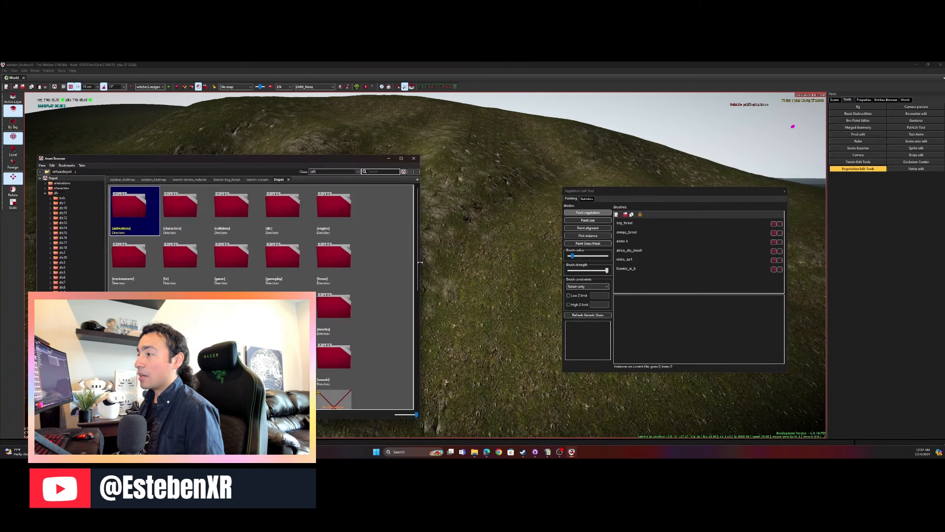
left_click(385, 173)
type("vbrush")
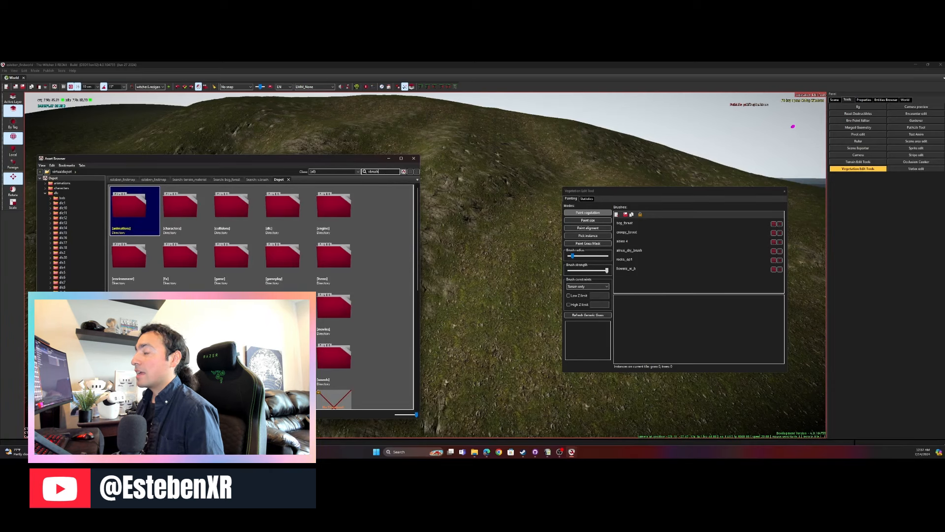
key("Return")
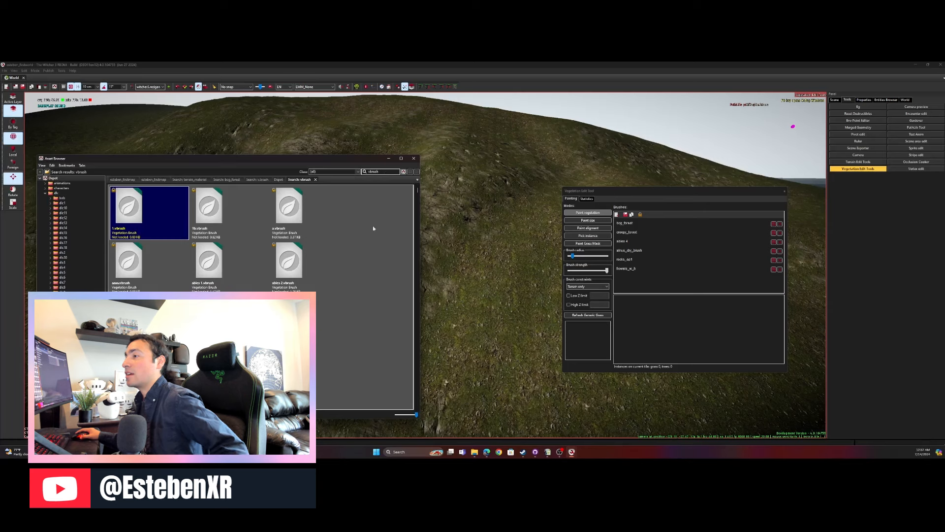
left_click(300, 261)
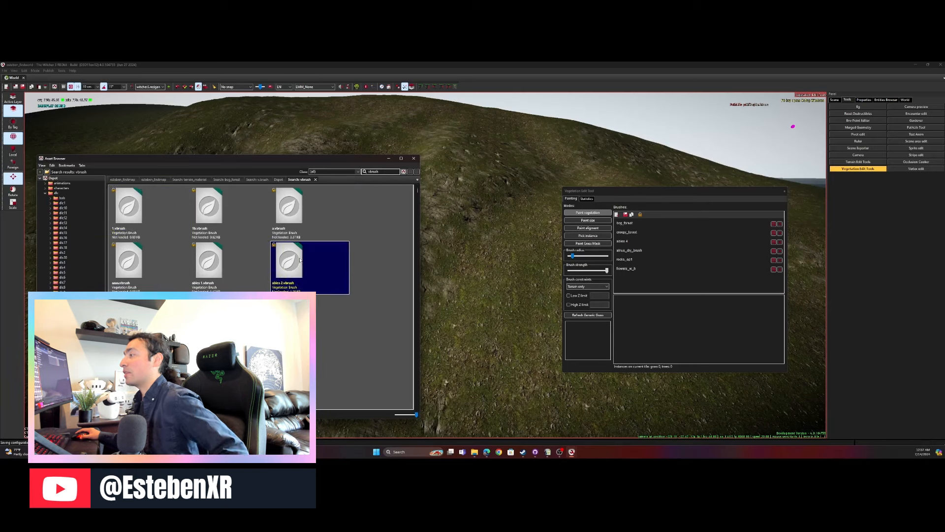
scroll(301, 260, "down", 2)
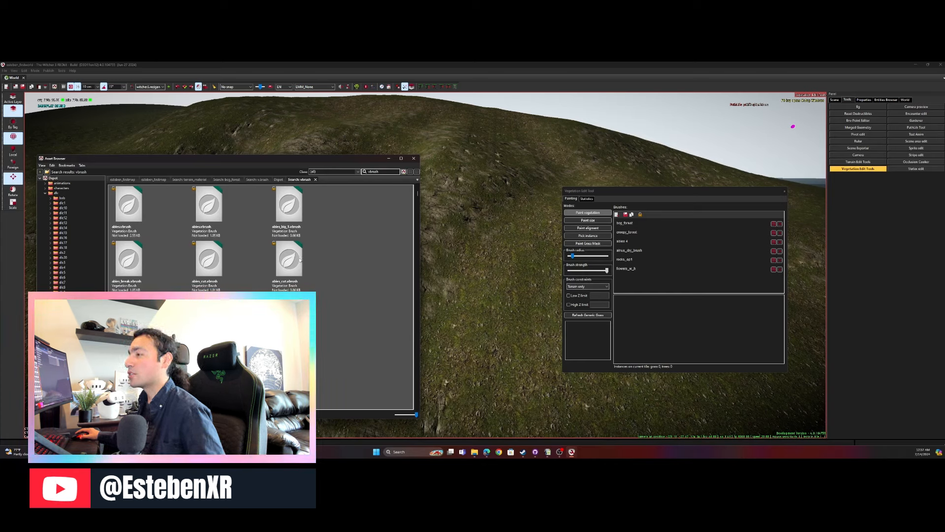
scroll(301, 260, "down", 3)
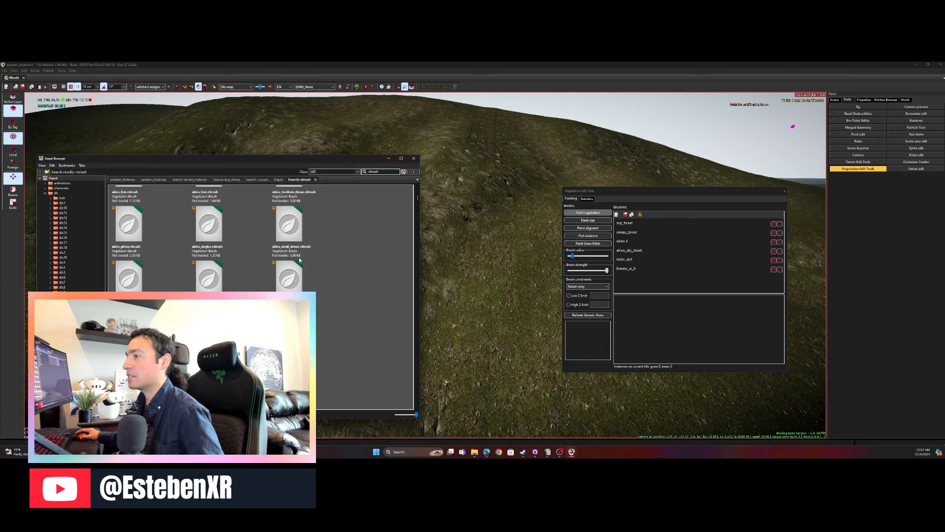
left_click(414, 159)
Step: Enlarge the brush radius slightly and plant dry trees from the bog_forest brush across the hillside
left_click(651, 222)
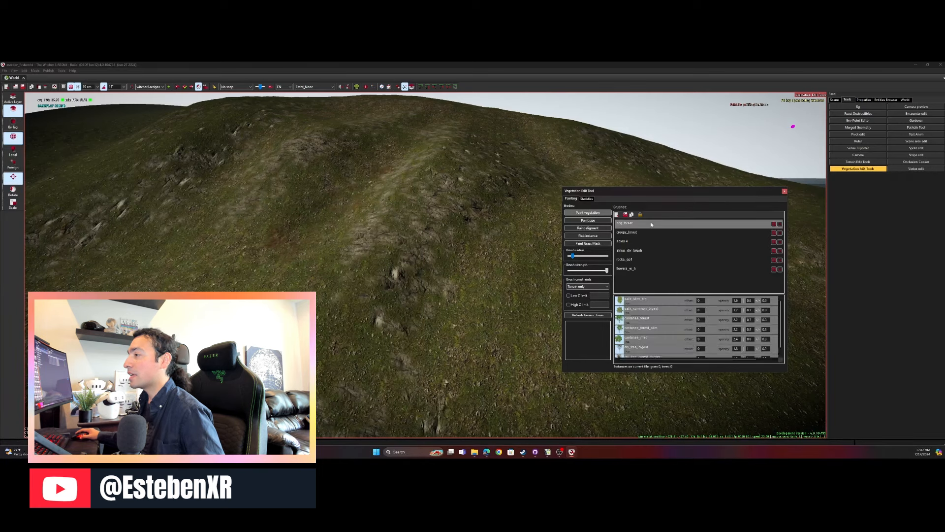
scroll(687, 325, "down", 1)
left_click(654, 343)
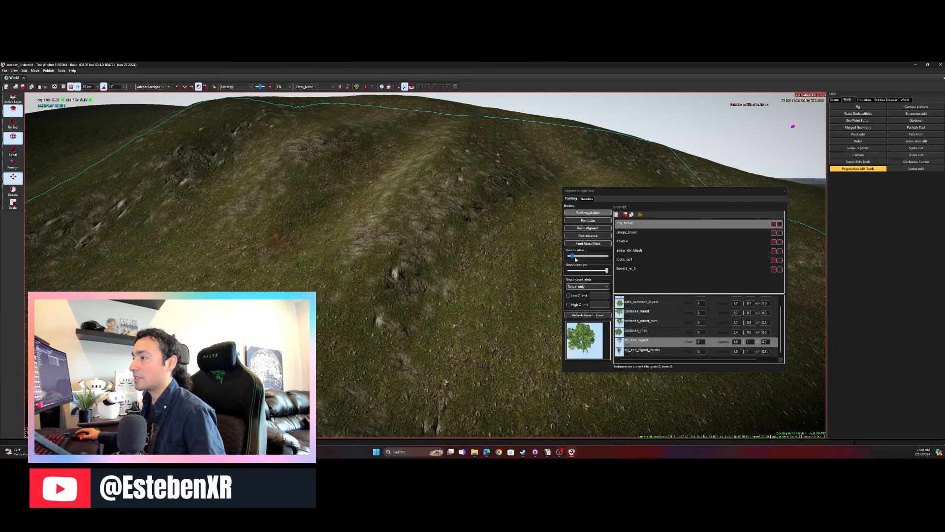
left_click_drag(389, 257, 389, 295)
left_click(389, 257, "ctrl")
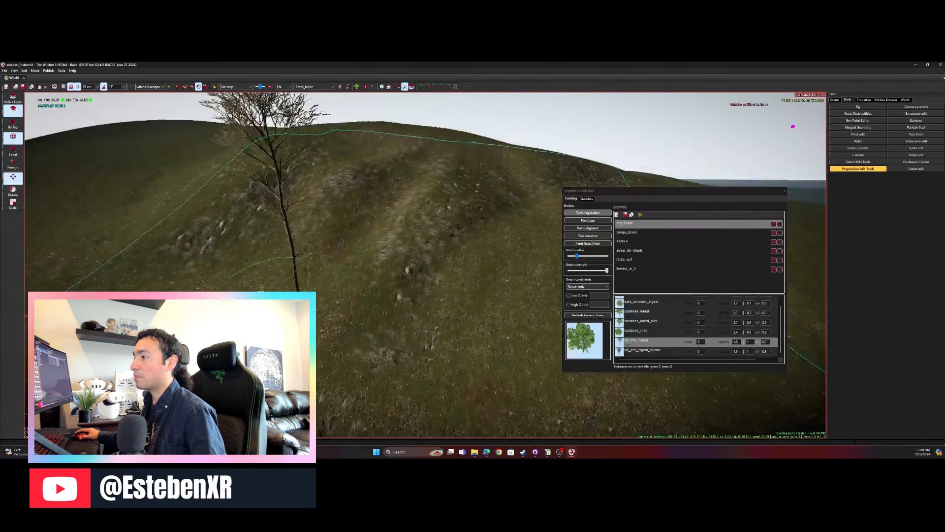
left_click(657, 352)
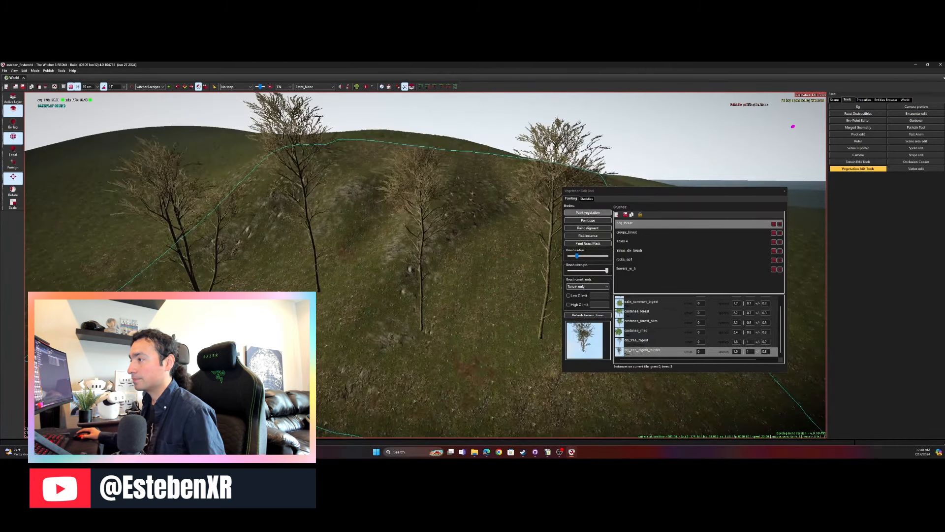
Step: Browse the swamp_forest and abies brushes, and plant alnus_common_big_dry trees from alnus_dry_brush on the hillside
left_click(638, 233)
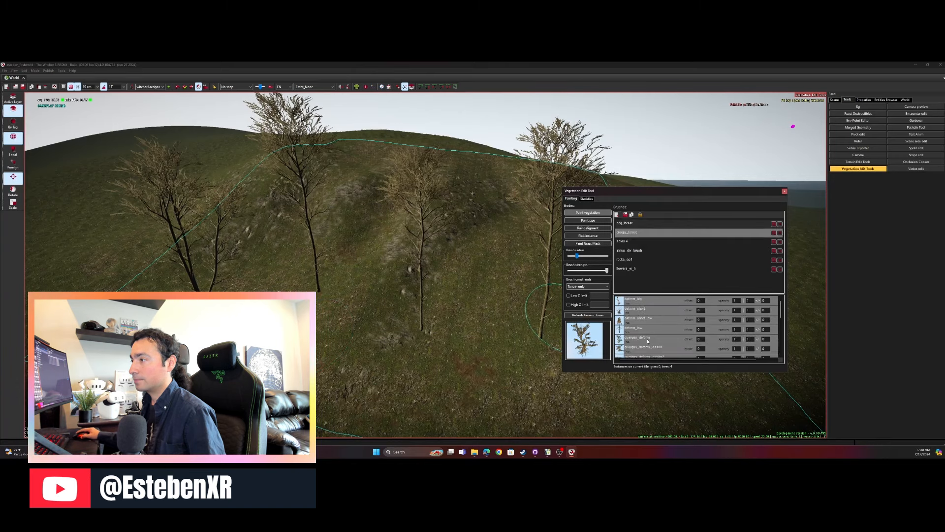
left_click(636, 241)
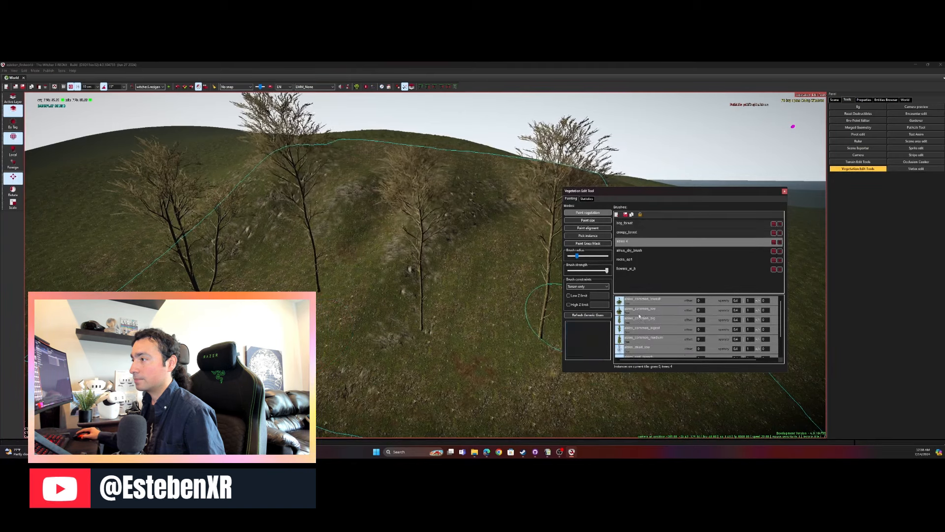
scroll(639, 316, "down", 1)
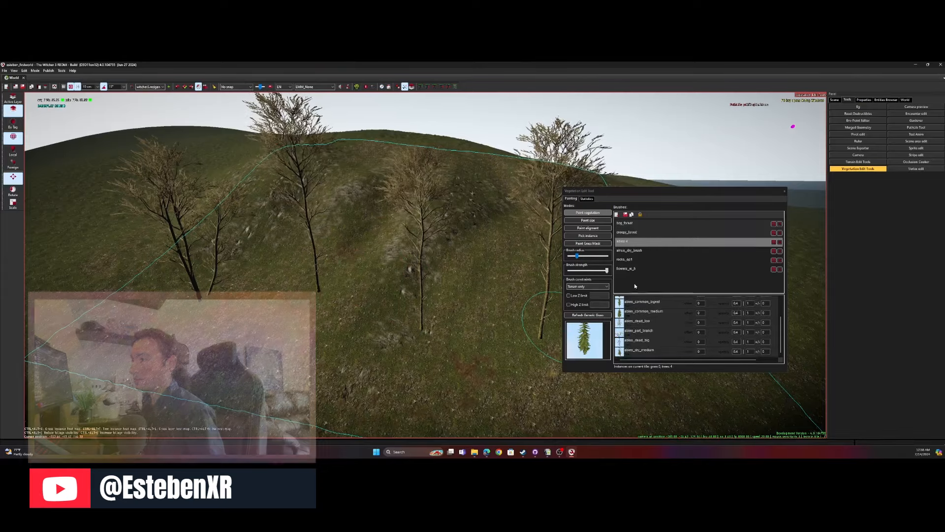
left_click(635, 250)
left_click(640, 310)
left_click(266, 310)
key("s")
left_click(187, 313)
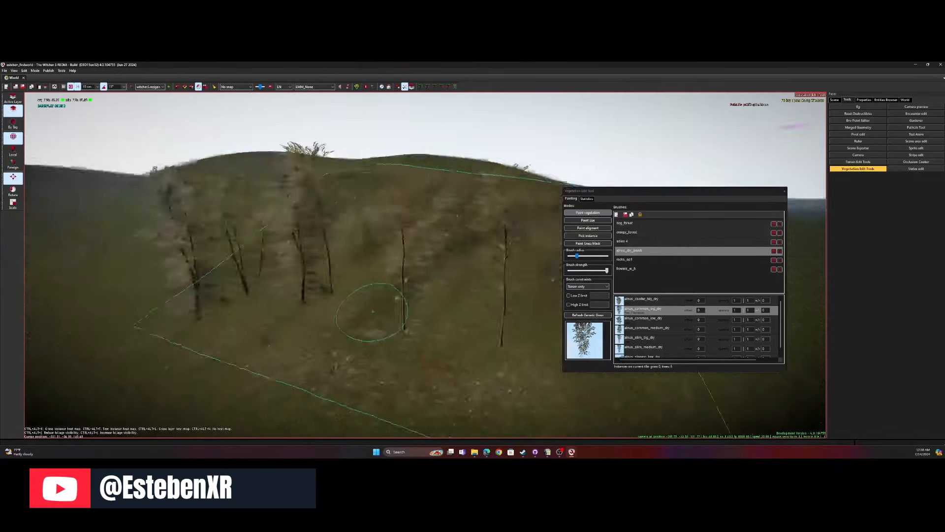
key("w")
right_click_drag(373, 311, 340, 335)
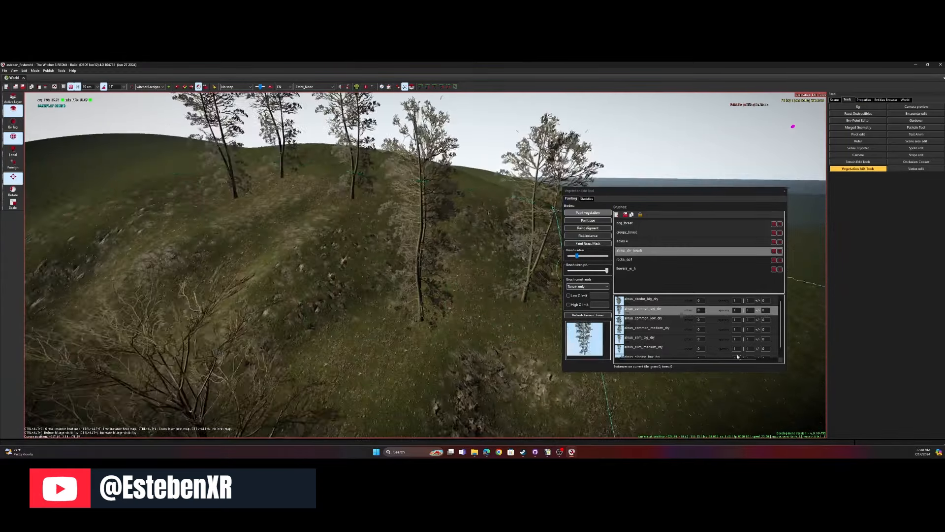
Step: Plant alnus_slim_big_dry and alnus_slim_medium_dry trees along the crest of the ridge
left_click(650, 339)
left_click(187, 180)
left_click(650, 348)
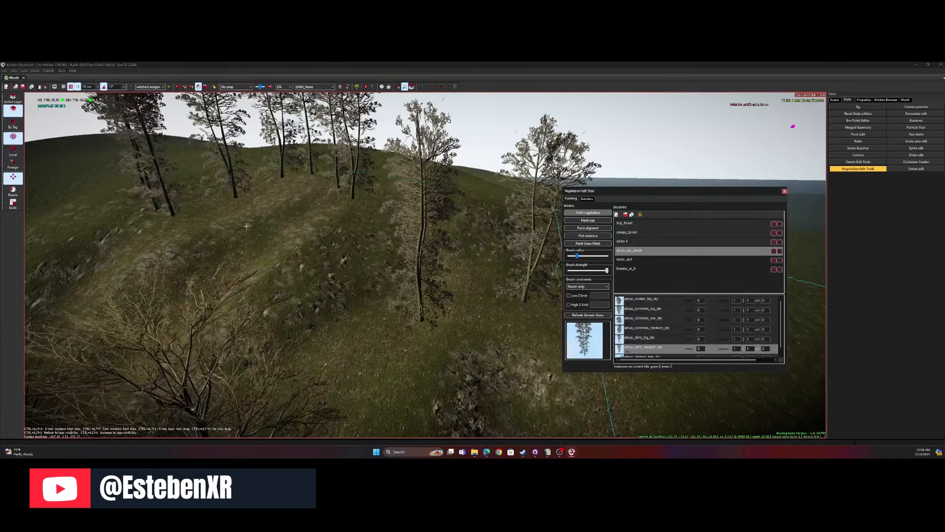
left_click(247, 226)
Step: Paint the low dry alnus variant at the end of the alnus_dry_brush list over the lower slope
left_click(645, 356)
key("s")
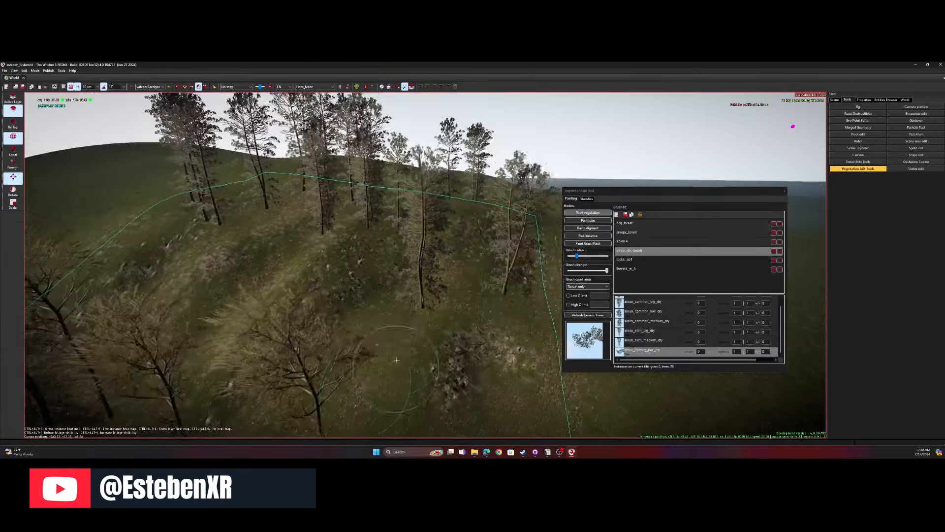
left_click(396, 360)
key("s")
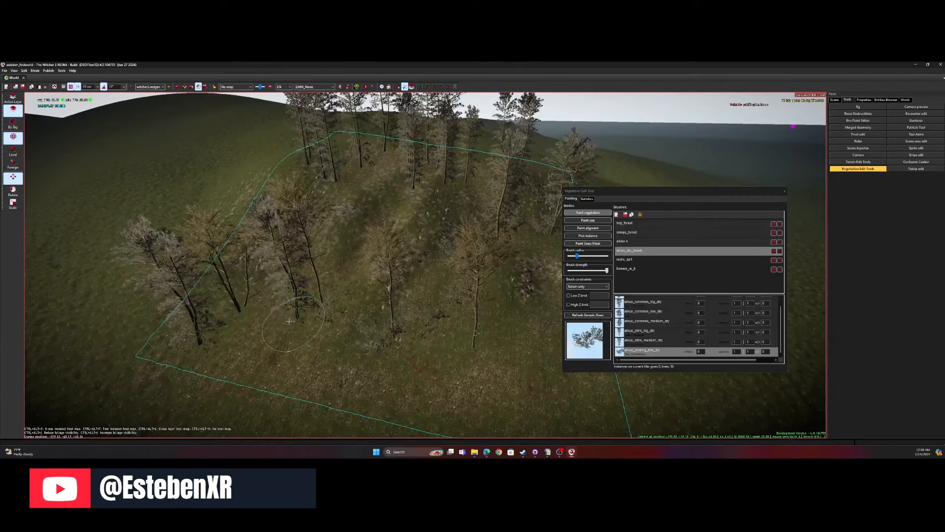
mouse_move(289, 321)
left_mouse_down()
mouse_move(295, 352)
mouse_move(507, 358)
left_mouse_up()
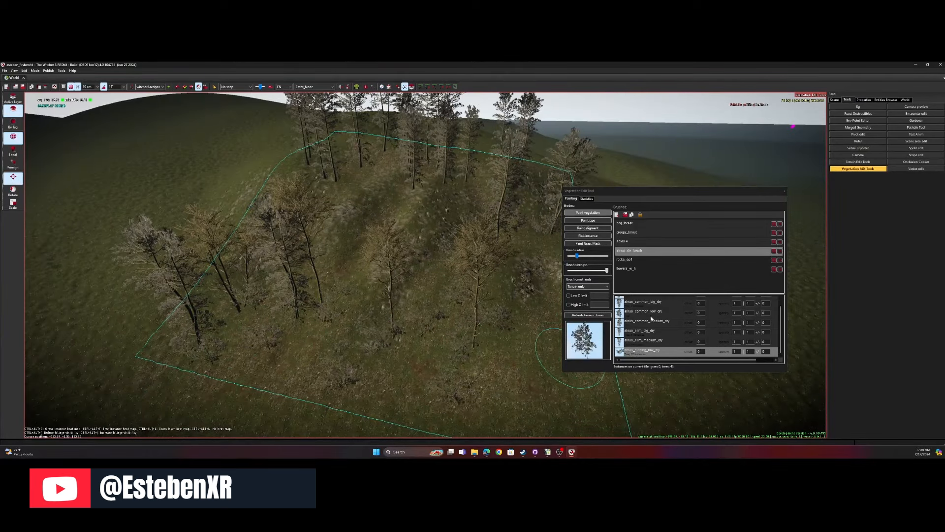
Step: Add alnus_common_medium_dry and alnus_cluster_big_dry trees near the foot of the hillside
left_click(649, 322)
left_click(421, 375)
scroll(648, 310, "up", 1)
left_click(645, 300)
left_click(524, 391)
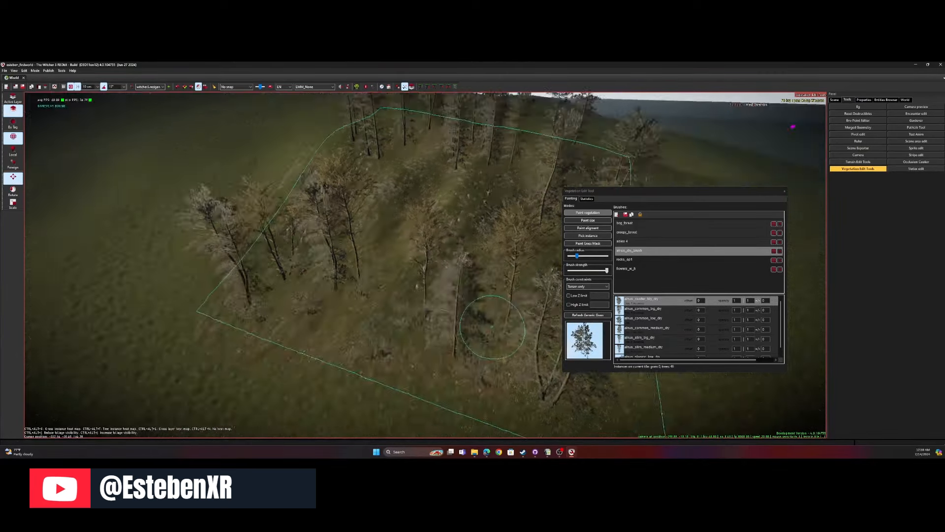
Step: Try planting abies_dead_low trees among the ridge trees, and erase them at the same spot
left_click(632, 269)
left_click(624, 259)
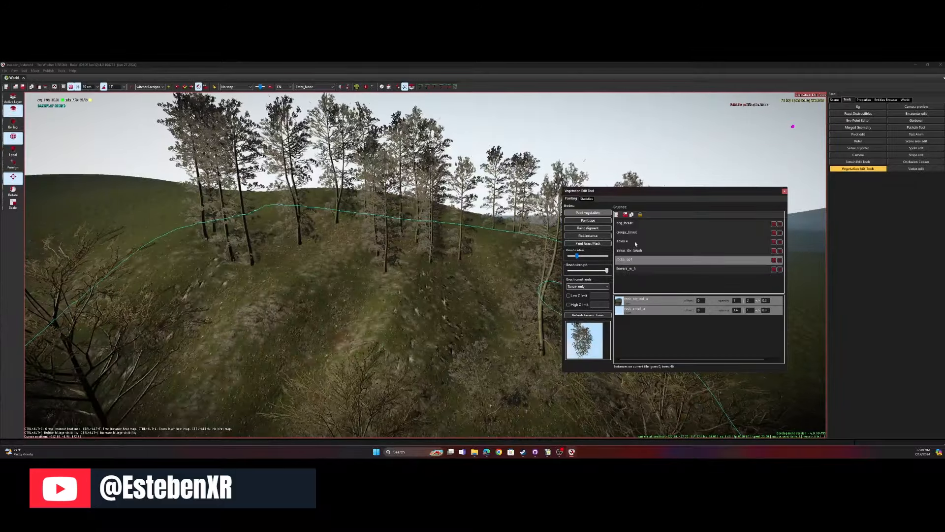
left_click(623, 241)
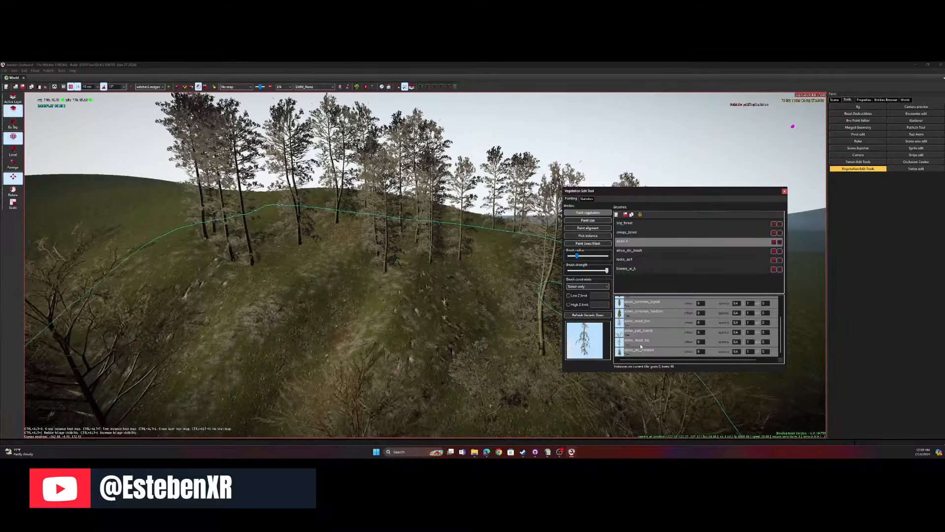
left_click(639, 322)
left_click(342, 245)
left_click(342, 244, "ctrl")
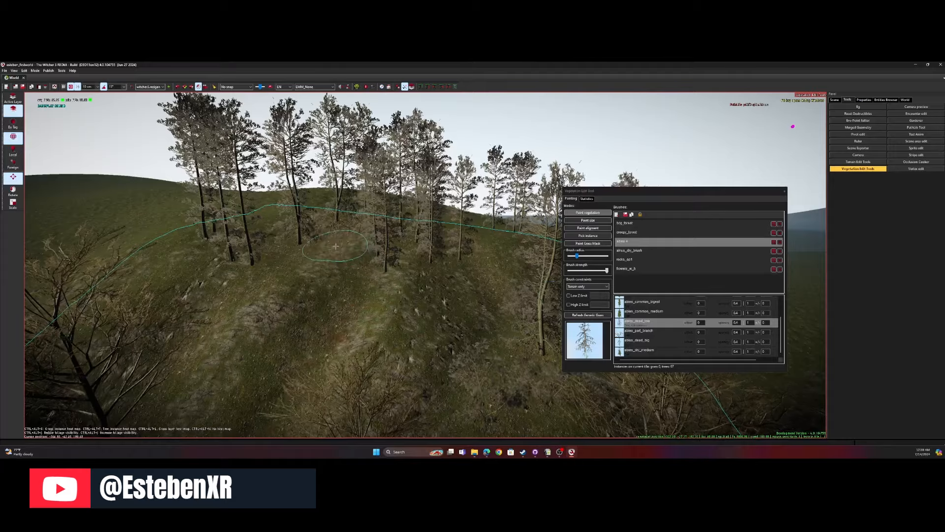
Step: Compare the bog_forest entries, and fill the gaps between the hillside trees with the low dry variant from alnus_dry_brush
left_click(632, 224)
scroll(649, 335, "down", 1)
left_click(649, 344)
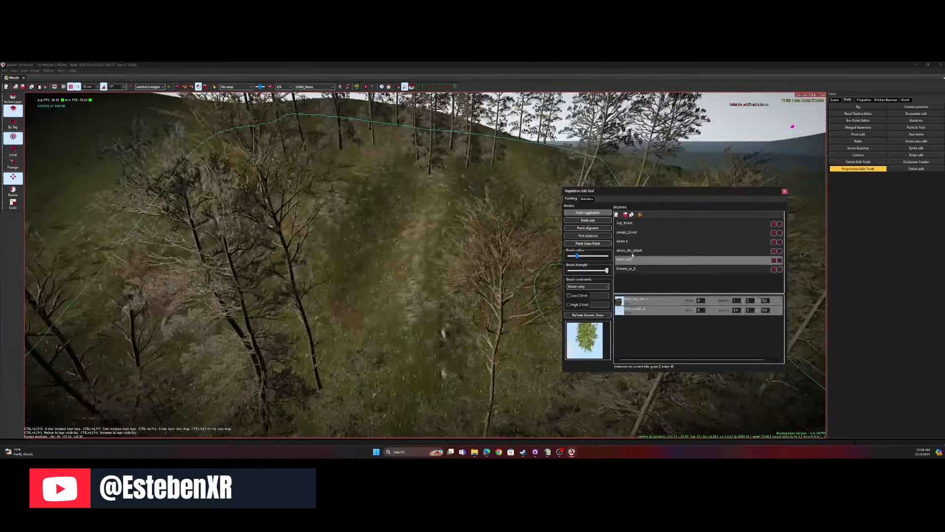
left_click(629, 250)
left_click(372, 287)
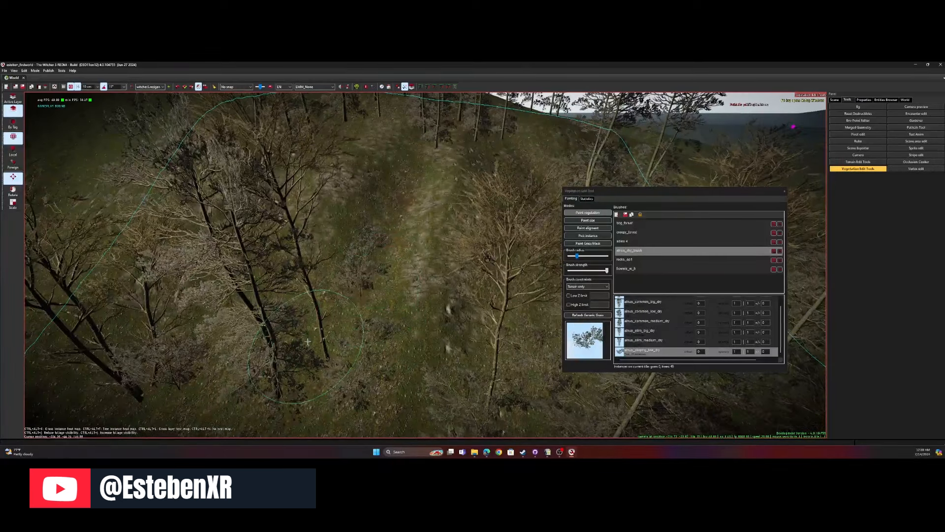
right_click_drag(372, 287, 468, 216)
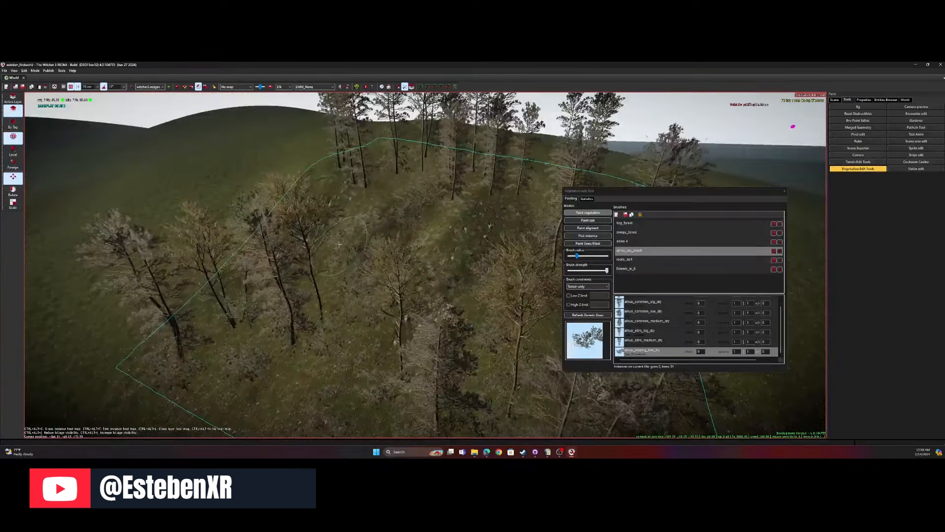
mouse_move(339, 245)
right_mouse_down()
mouse_move(432, 236)
mouse_move(443, 266)
mouse_move(472, 280)
mouse_move(469, 256)
mouse_move(507, 271)
right_mouse_up()
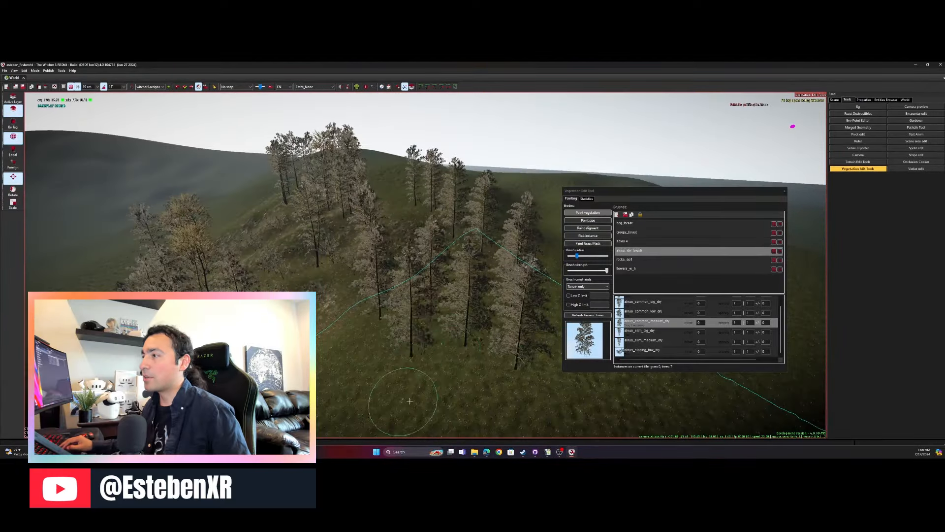
Step: Close the Vegetation Edit Tool and start the game inside the editor on the forested hillside
right_click_drag(410, 401, 442, 297)
key("Escape")
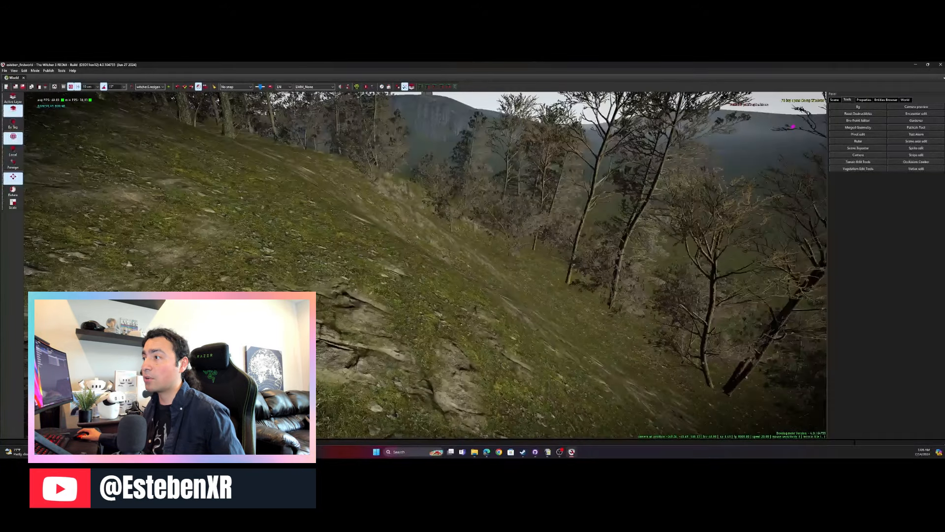
left_click(184, 87)
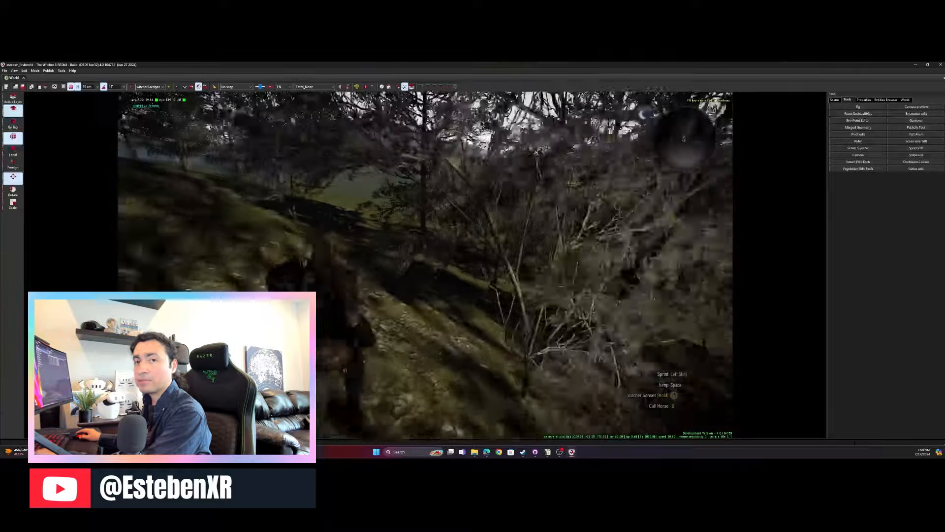
Step: Run the character through the planted forest and down into the open valley to check the map in play
key("w")
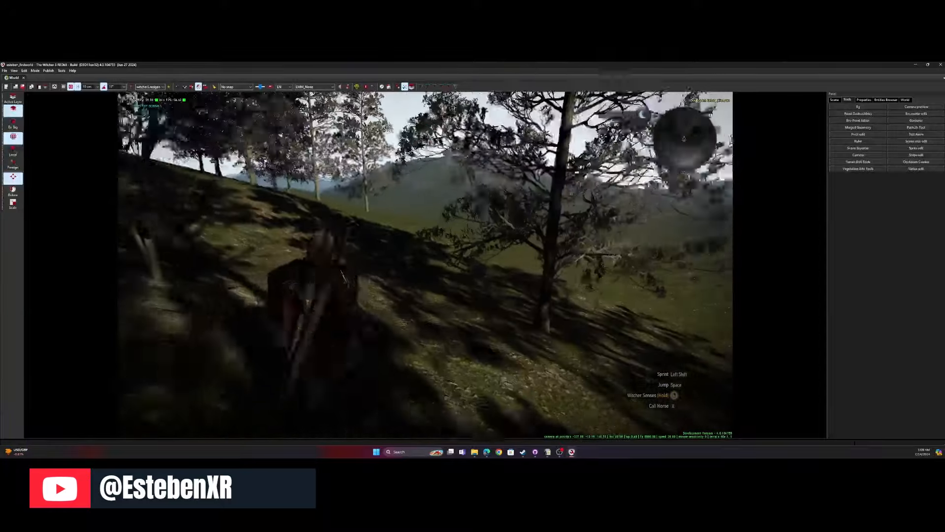
key("w")
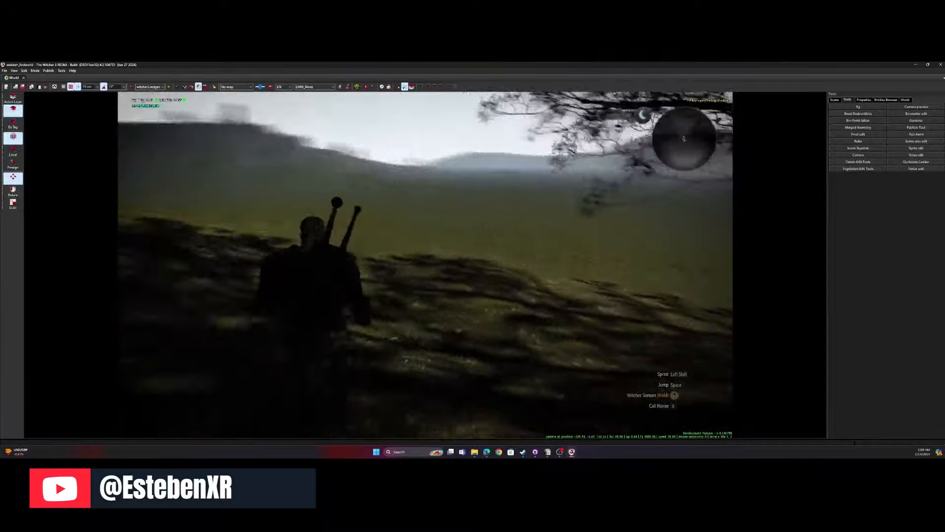
key("w")
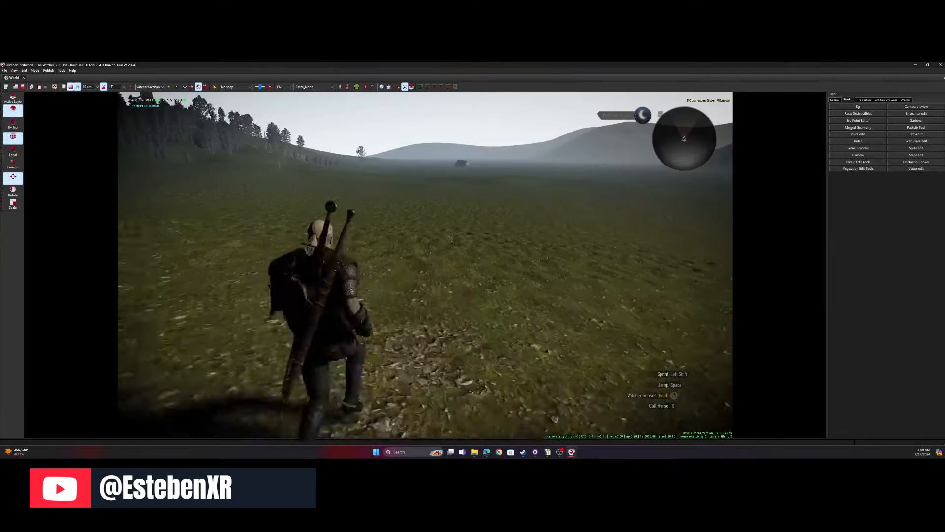
key("w")
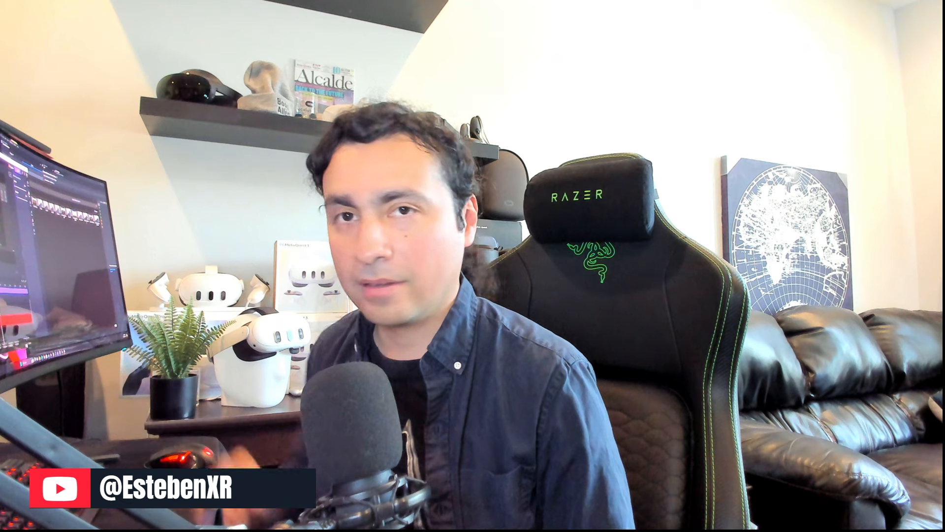